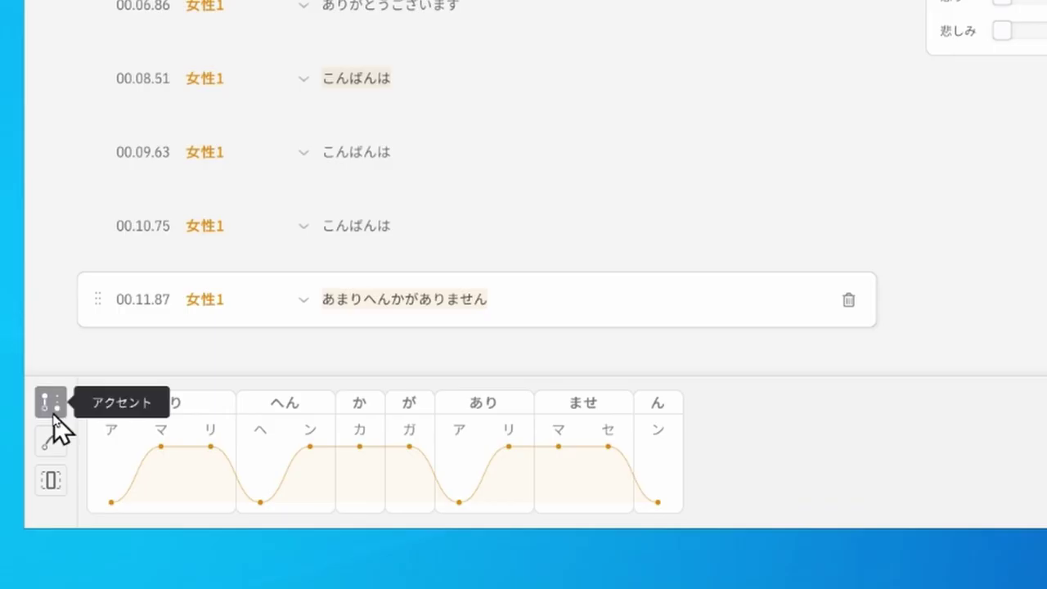
# Compare the accent, intonation and third editing views for the あまりへんかがありません line, returning to the accent view.
pyautogui.click(46, 442)
pyautogui.click(54, 482)
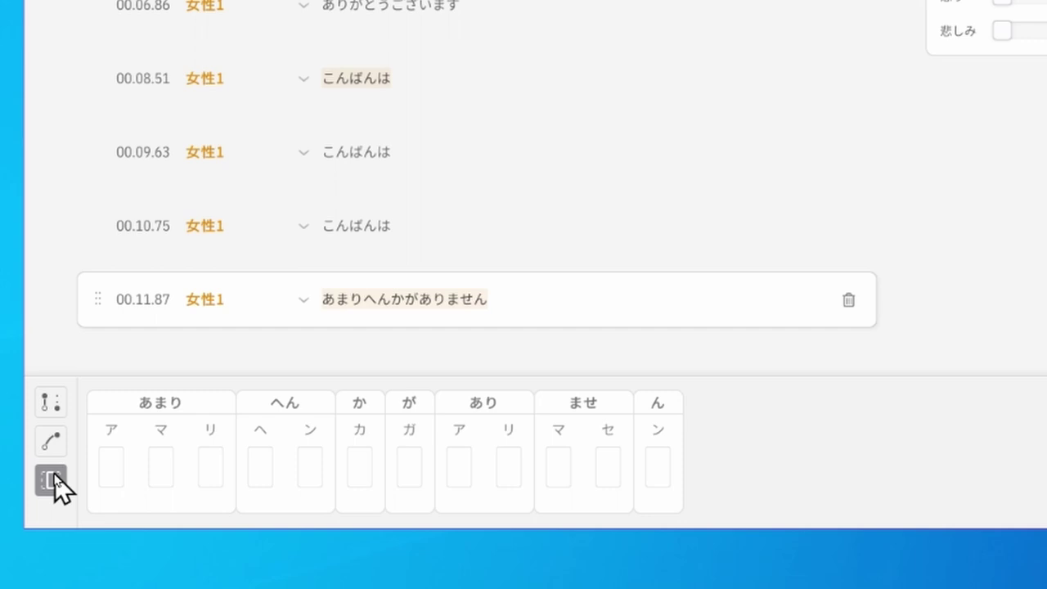
pyautogui.click(47, 413)
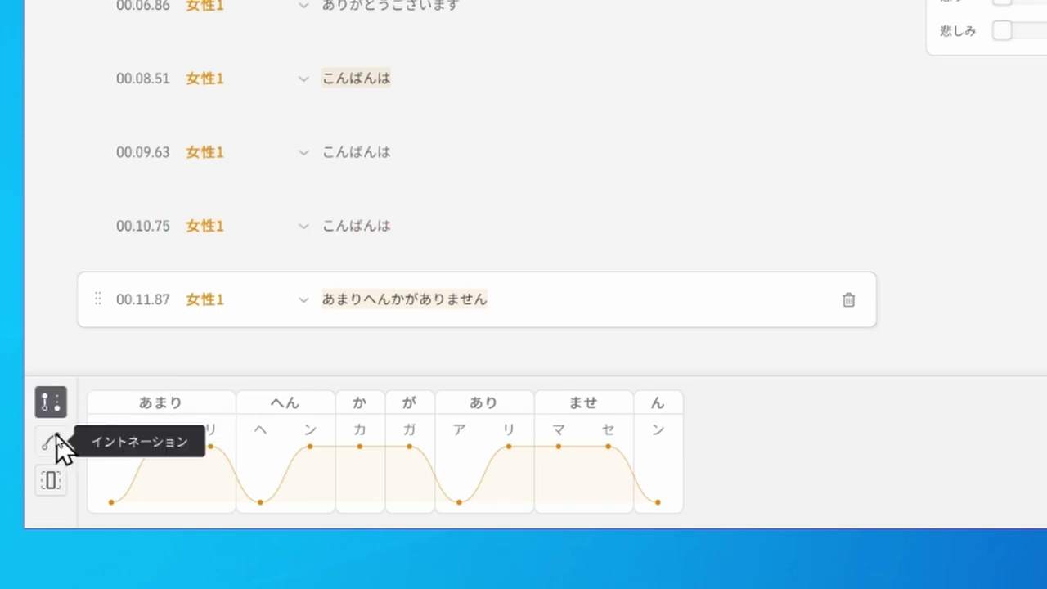
pyautogui.click(57, 445)
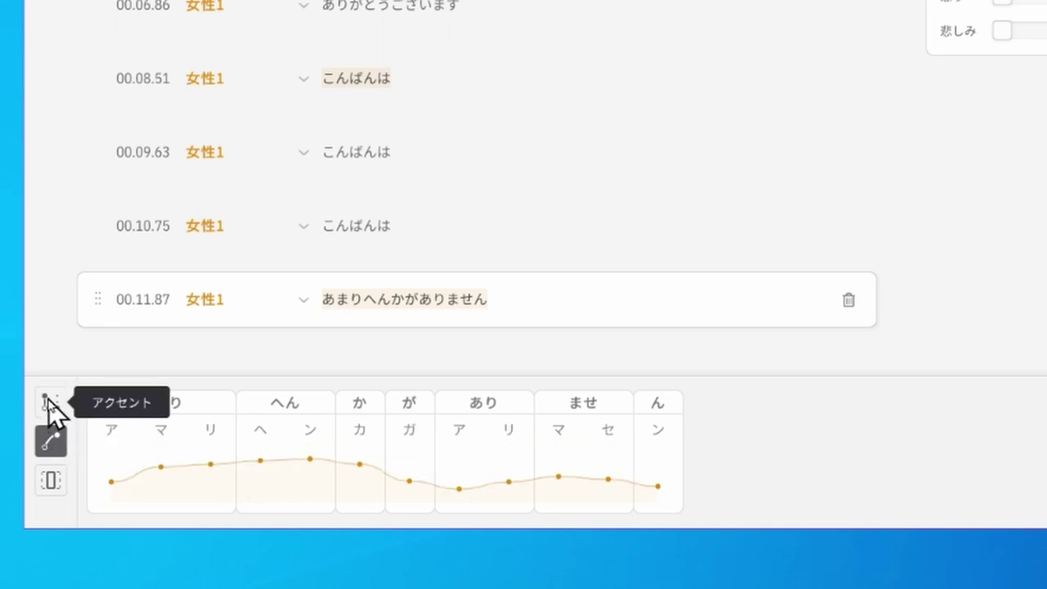
pyautogui.click(48, 399)
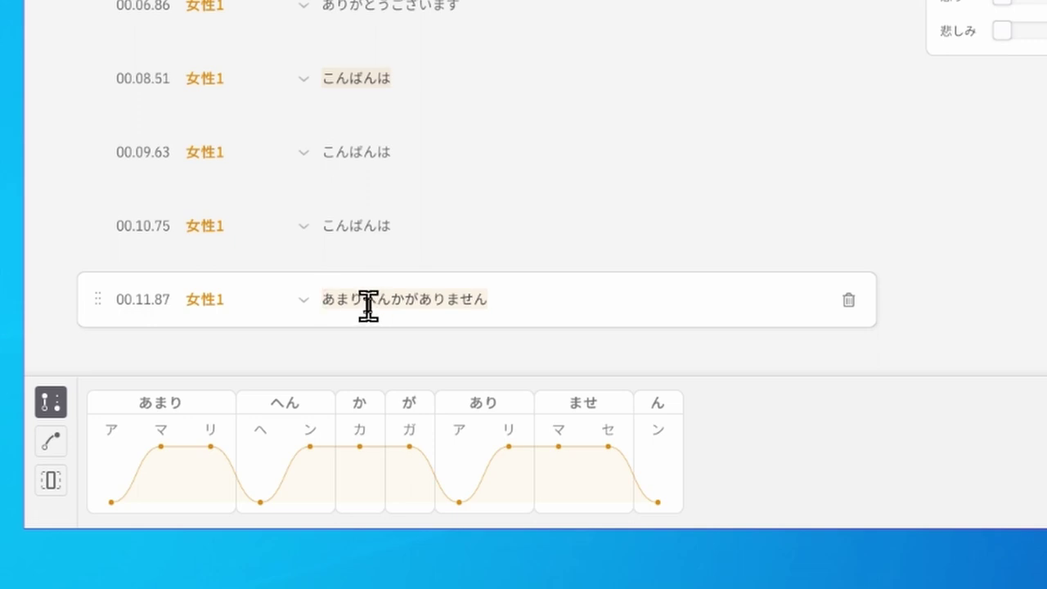
# Select the こんばんは line at 00.09.63 and examine how its segments こんばん and は map to the accent curve.
pyautogui.click(324, 152)
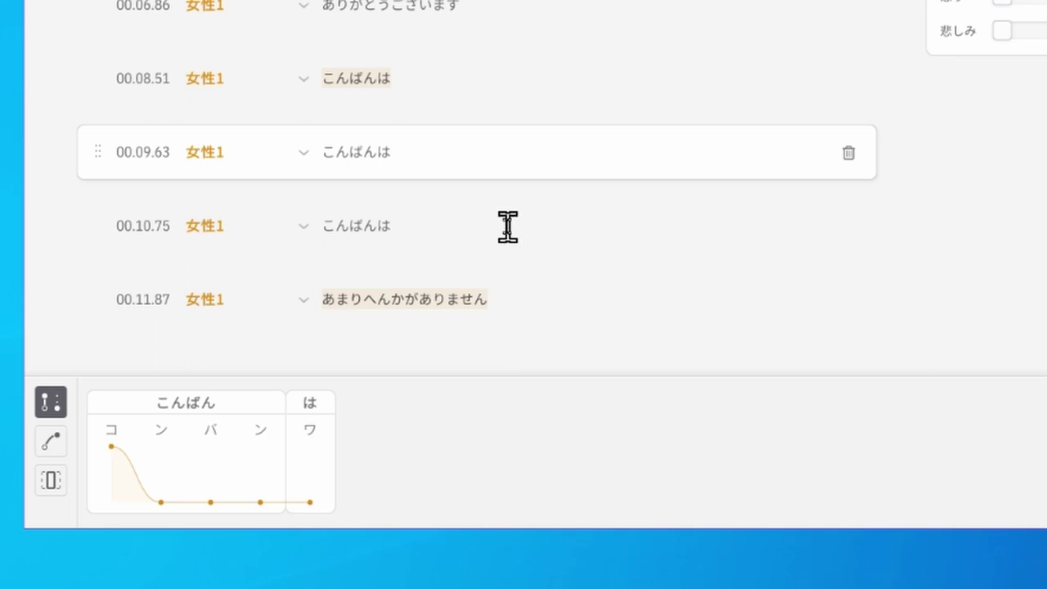
pyautogui.click(331, 152)
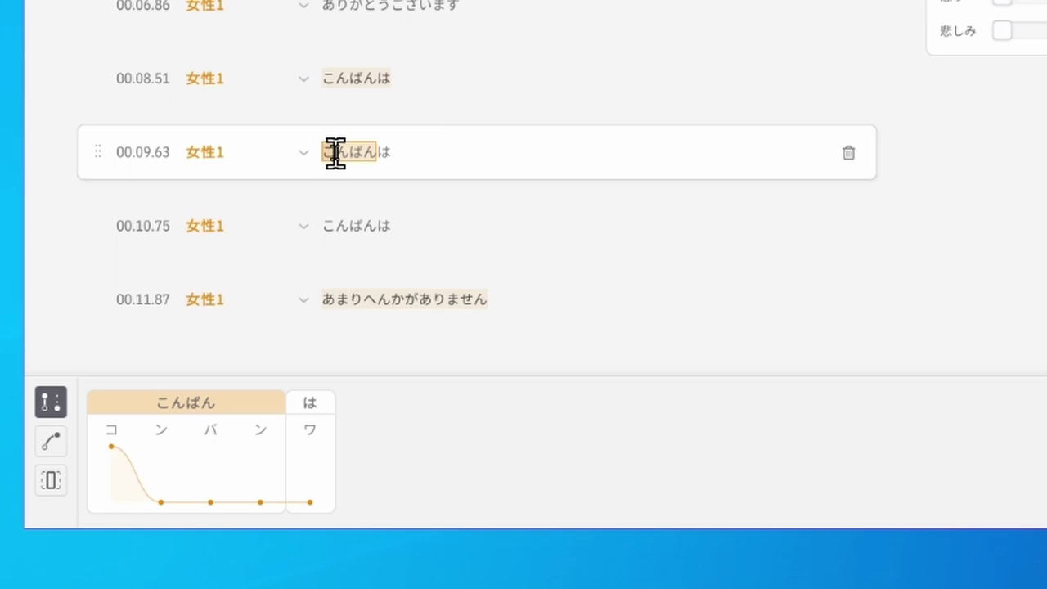
pyautogui.click(387, 152)
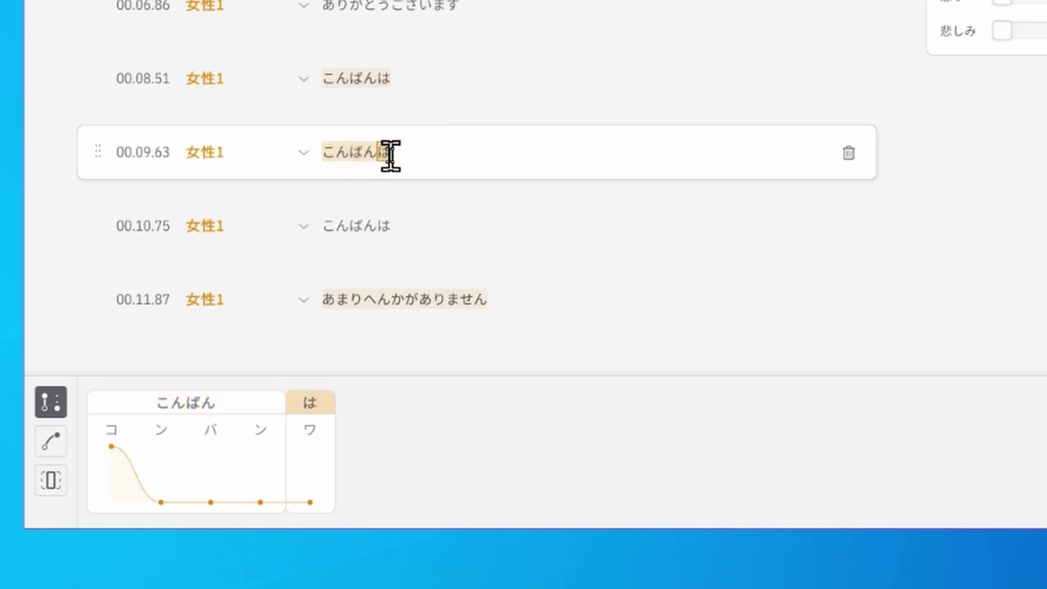
pyautogui.press('Left')
pyautogui.press('Escape')
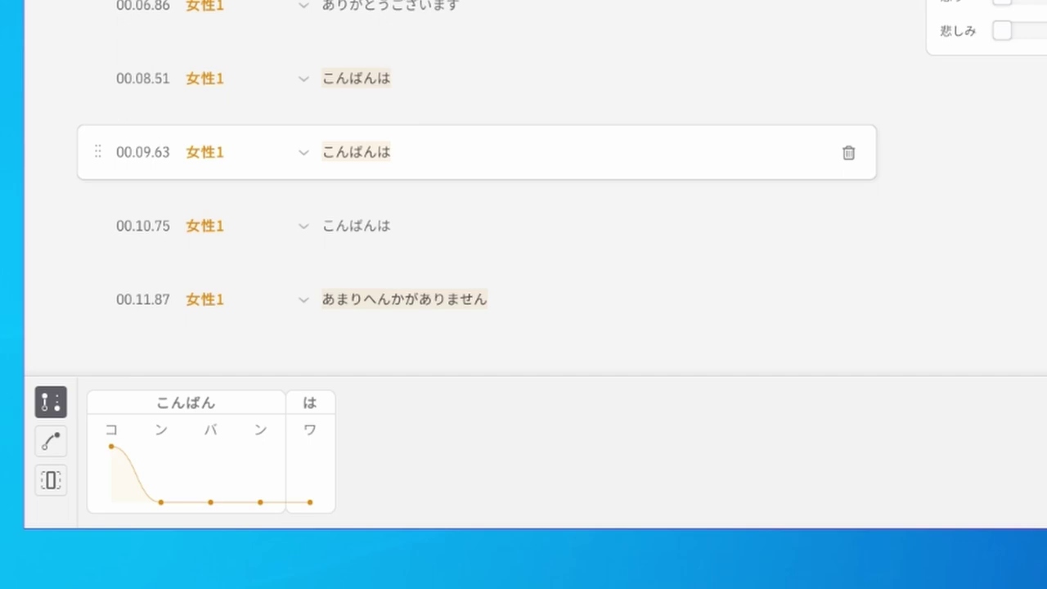
pyautogui.click(258, 440)
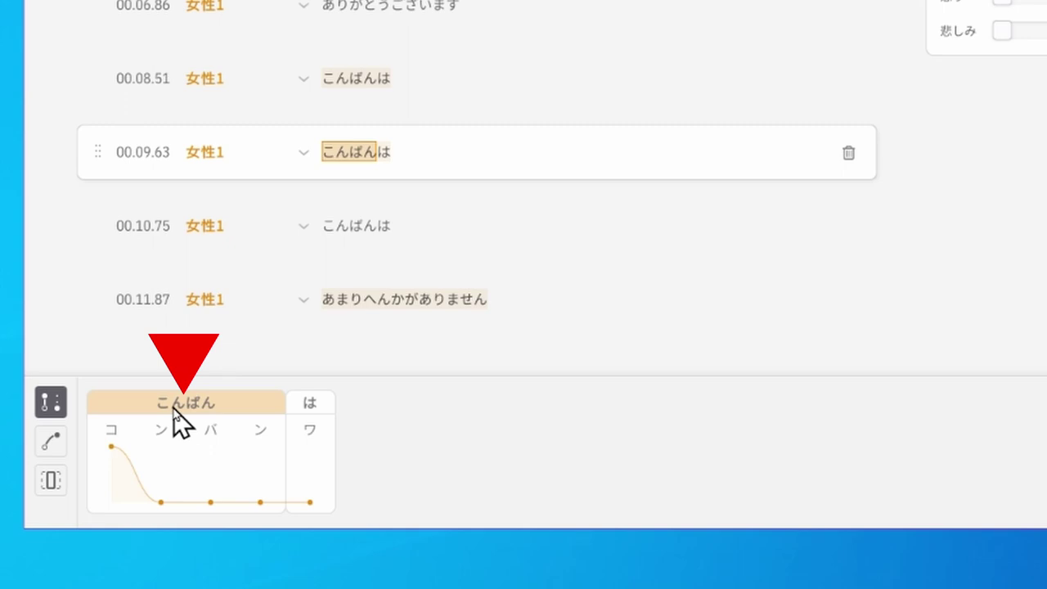
pyautogui.press('Escape')
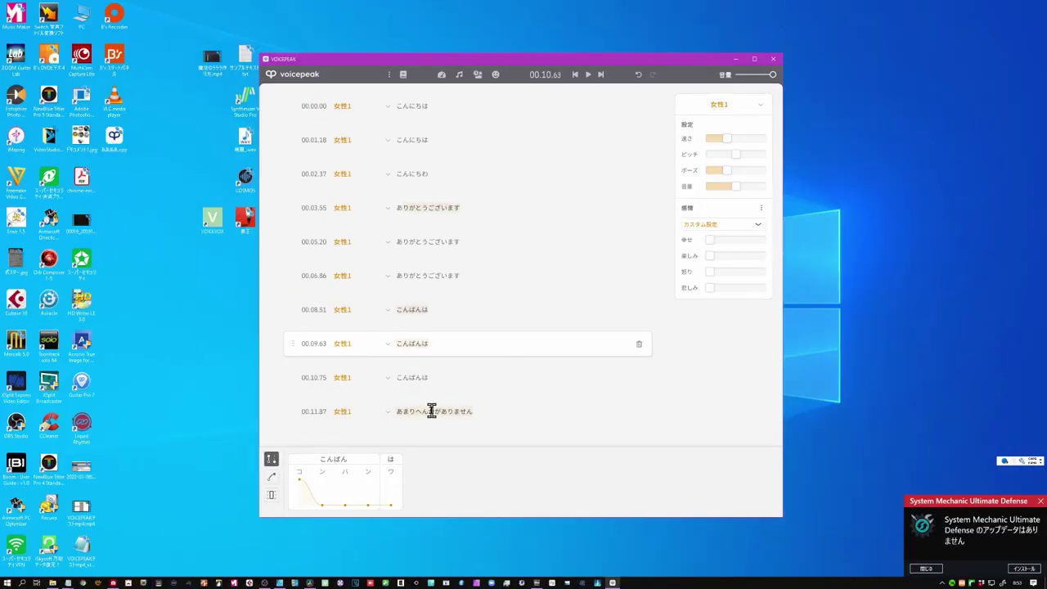
# Select the あまりへんかがありません line and examine its word segments against the accent curve.
pyautogui.click(432, 411)
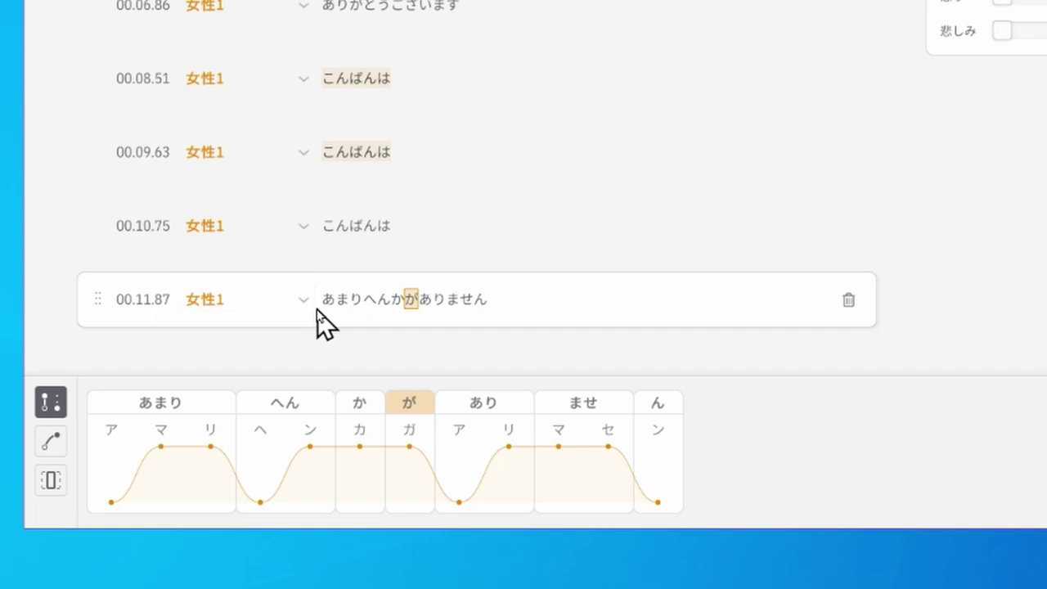
pyautogui.click(494, 303)
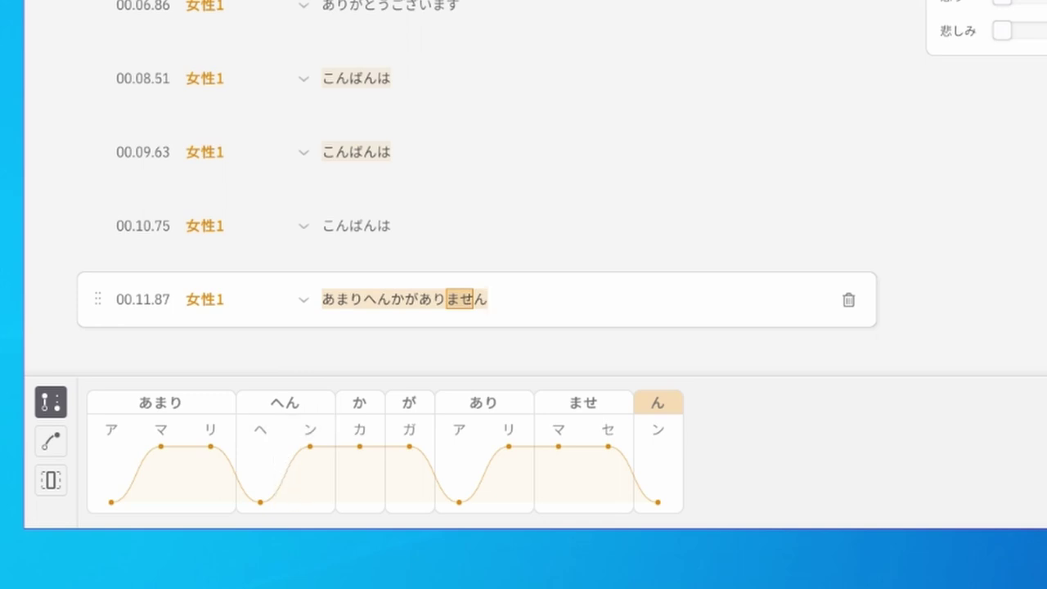
pyautogui.click(327, 299)
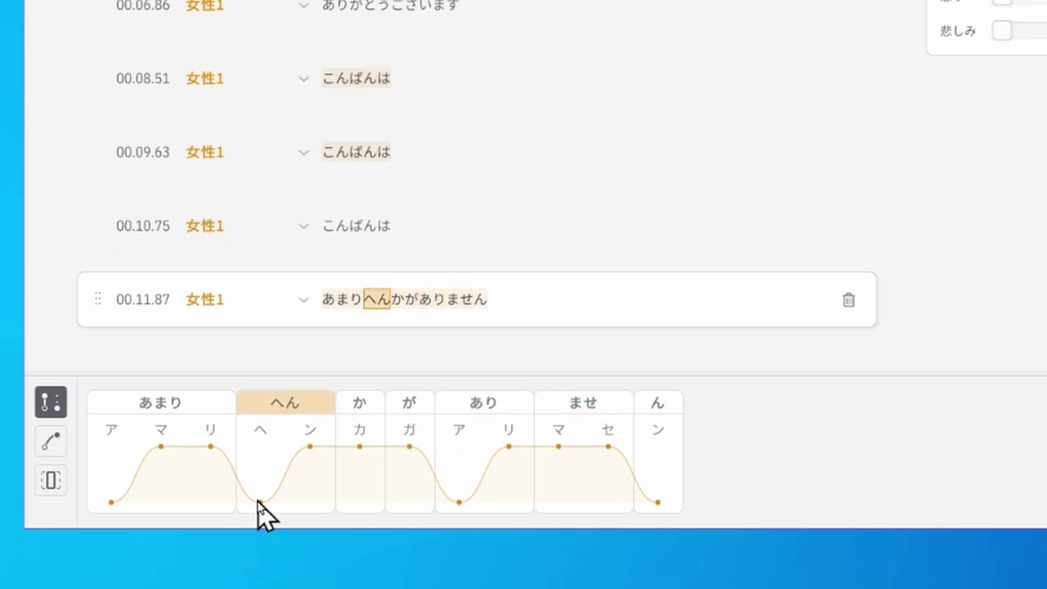
# Try high accents on ヘ in へん and ア in あり, restore both to low, and play the line.
pyautogui.moveTo(259, 502); pyautogui.dragTo(256, 466)
pyautogui.moveTo(461, 513); pyautogui.dragTo(460, 477)
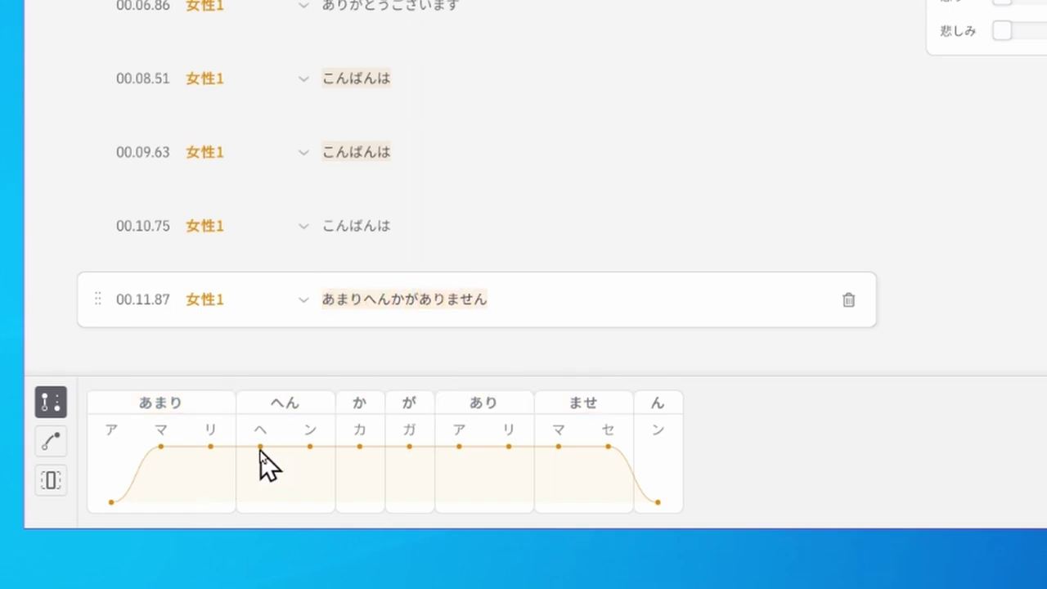
pyautogui.moveTo(260, 446); pyautogui.dragTo(264, 502)
pyautogui.click(467, 467)
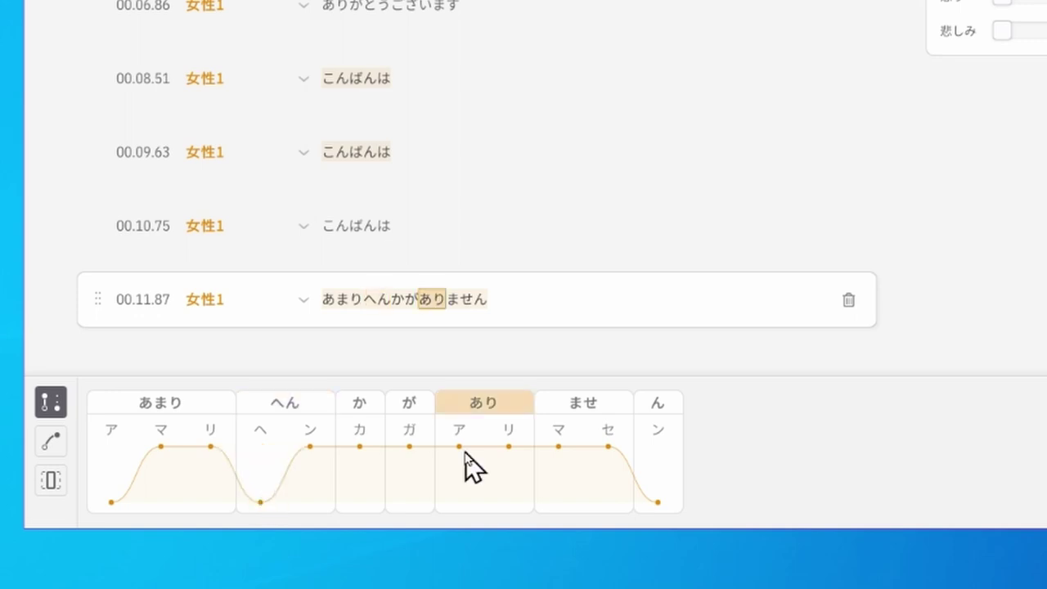
pyautogui.moveTo(459, 447); pyautogui.dragTo(467, 500)
pyautogui.press('space')
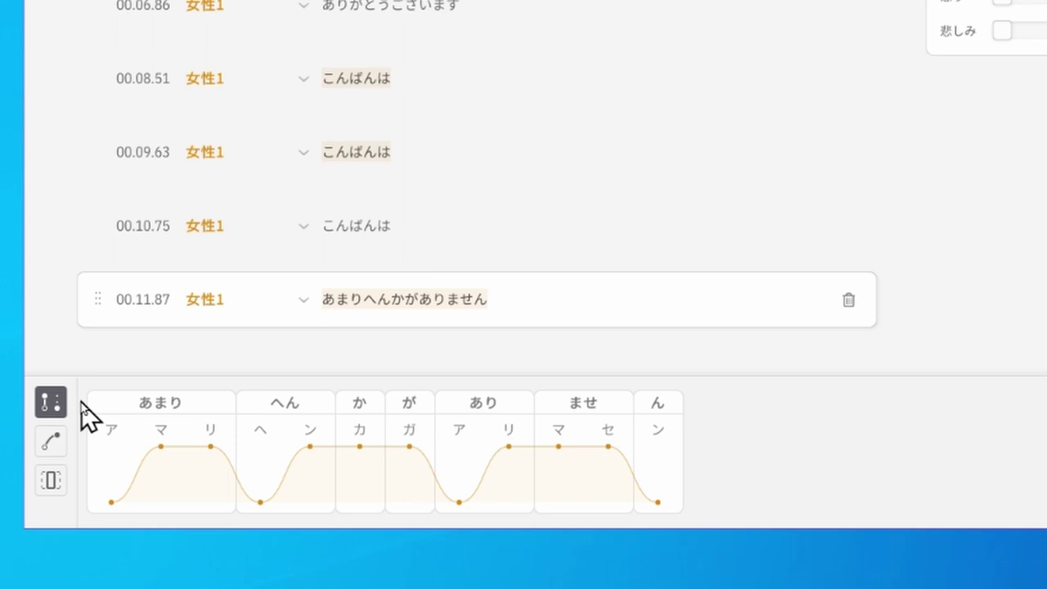
# Switch to intonation editing, play the line, and lower マ and リ in あまり to about the level of ア.
pyautogui.click(56, 446)
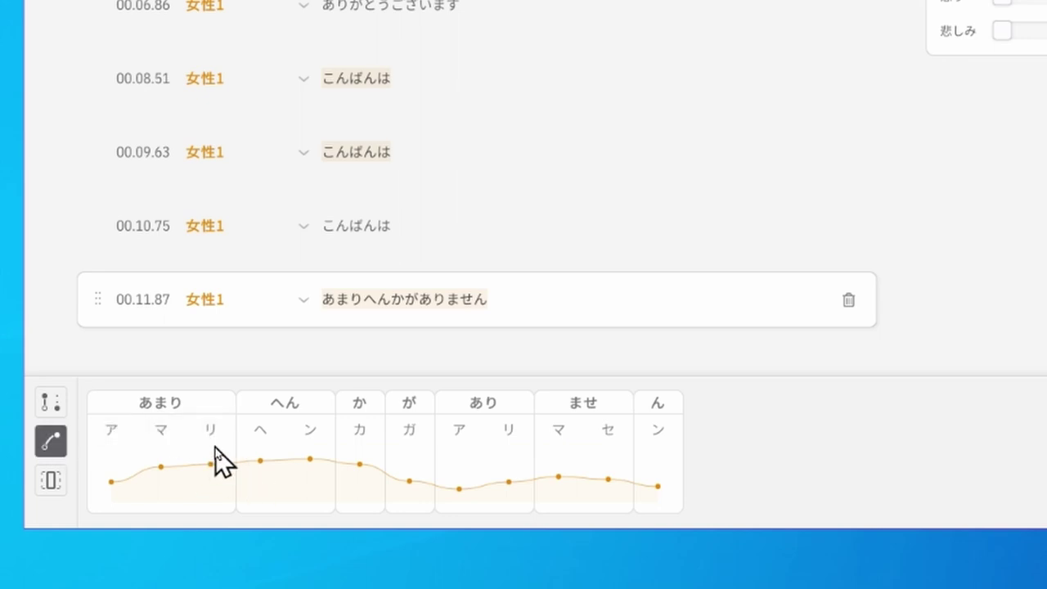
pyautogui.press('space')
pyautogui.moveTo(159, 467); pyautogui.dragTo(216, 481)
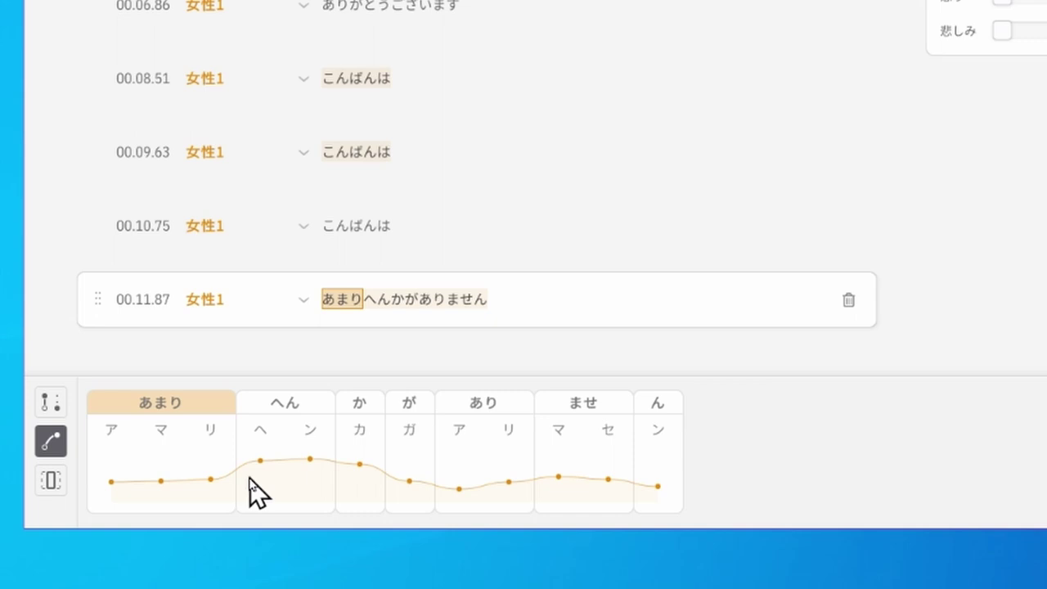
# Lower the intonation of ン in へん and of か, raise マ in ませ, and play the line.
pyautogui.moveTo(311, 461); pyautogui.dragTo(312, 480)
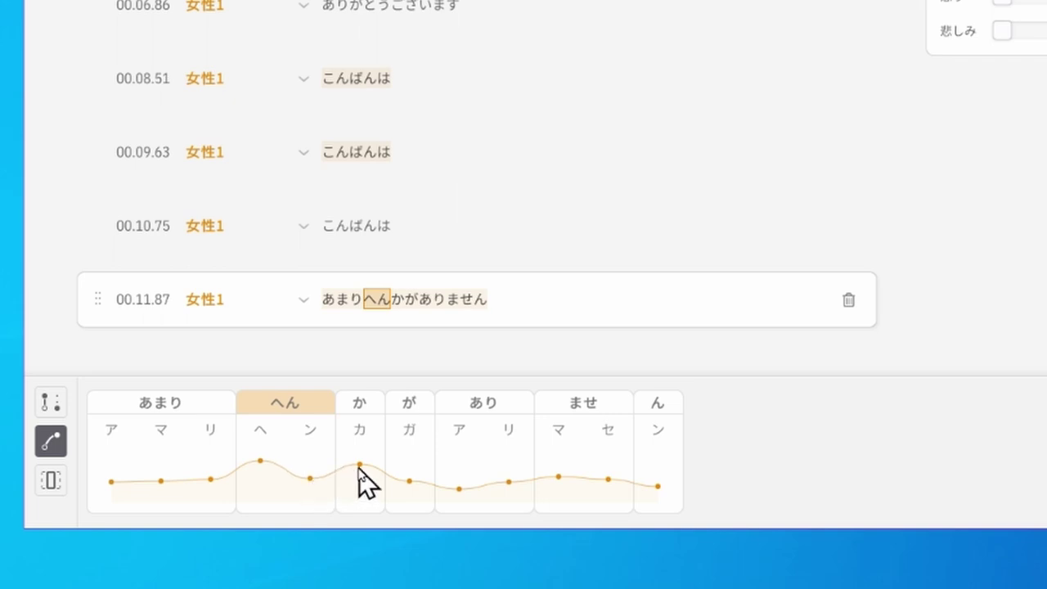
pyautogui.moveTo(360, 465); pyautogui.dragTo(361, 474)
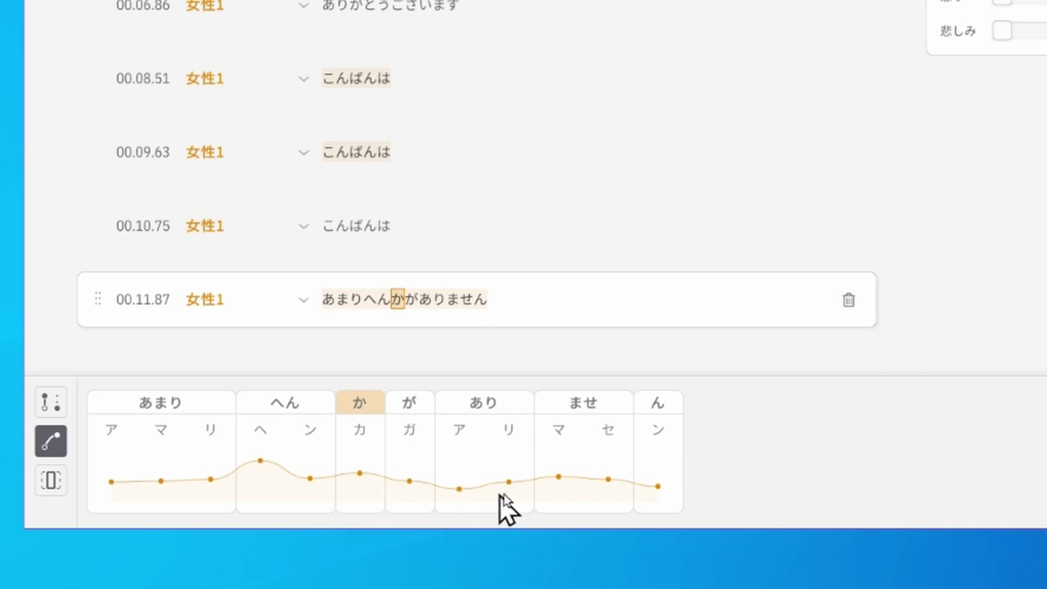
pyautogui.moveTo(557, 479); pyautogui.dragTo(557, 462)
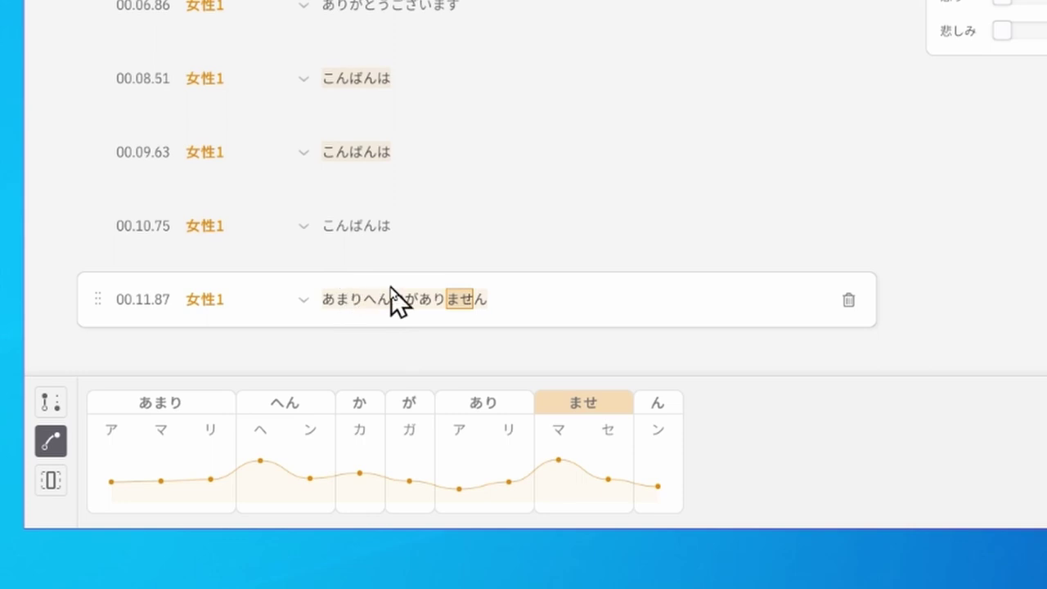
pyautogui.press('space')
# Try raised intonation on ア and マ in あまり, then bring マ level with リ and ア slightly below them.
pyautogui.moveTo(110, 481); pyautogui.dragTo(162, 465)
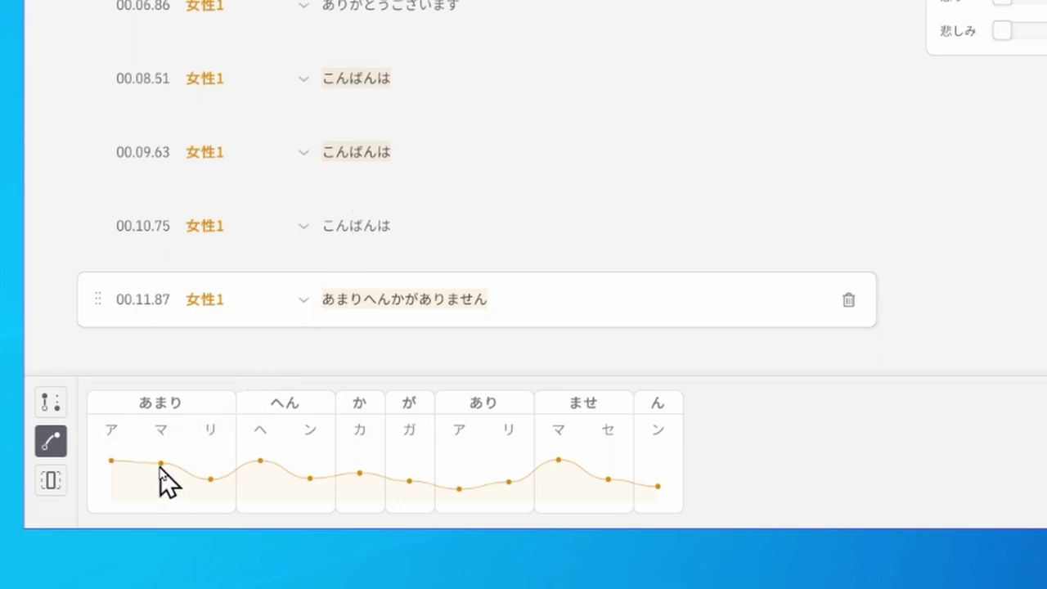
pyautogui.moveTo(160, 465); pyautogui.dragTo(161, 479)
pyautogui.moveTo(110, 462); pyautogui.dragTo(113, 491)
# Lower ヘ in へん slightly, try a raised ン, then set ン below ヘ and play the line.
pyautogui.moveTo(263, 464); pyautogui.dragTo(310, 452)
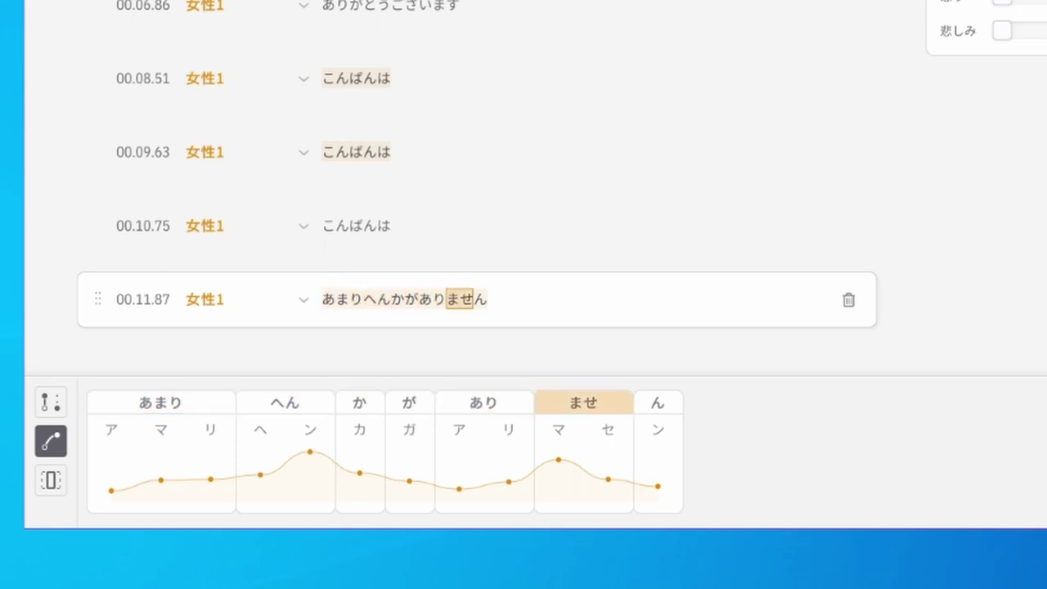
pyautogui.click(311, 458)
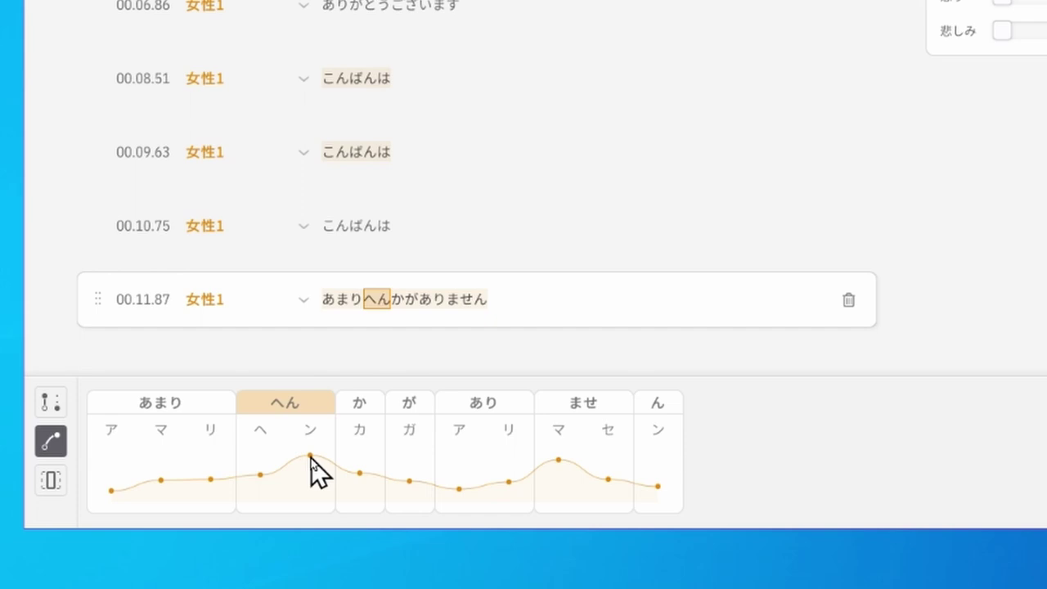
pyautogui.moveTo(310, 455); pyautogui.dragTo(312, 488)
pyautogui.press('space')
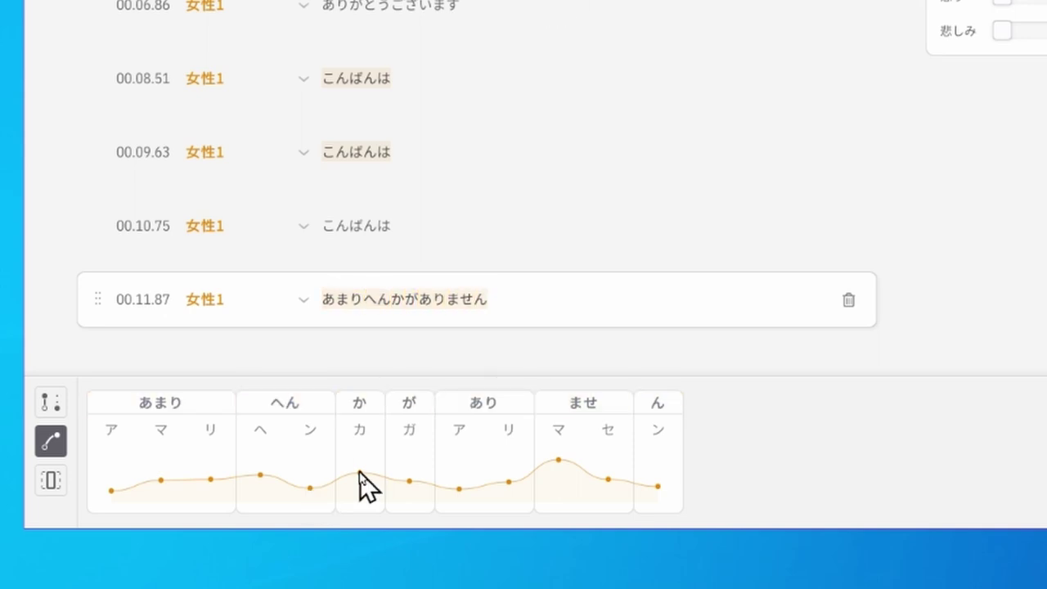
# Lower the intonation of か almost to the minimum and が slightly above it, playing the line after the adjustments.
pyautogui.moveTo(360, 474)
pyautogui.mouseDown()
pyautogui.moveTo(361, 450)
pyautogui.moveTo(361, 490)
pyautogui.mouseUp()
pyautogui.press('space')
pyautogui.press('space')
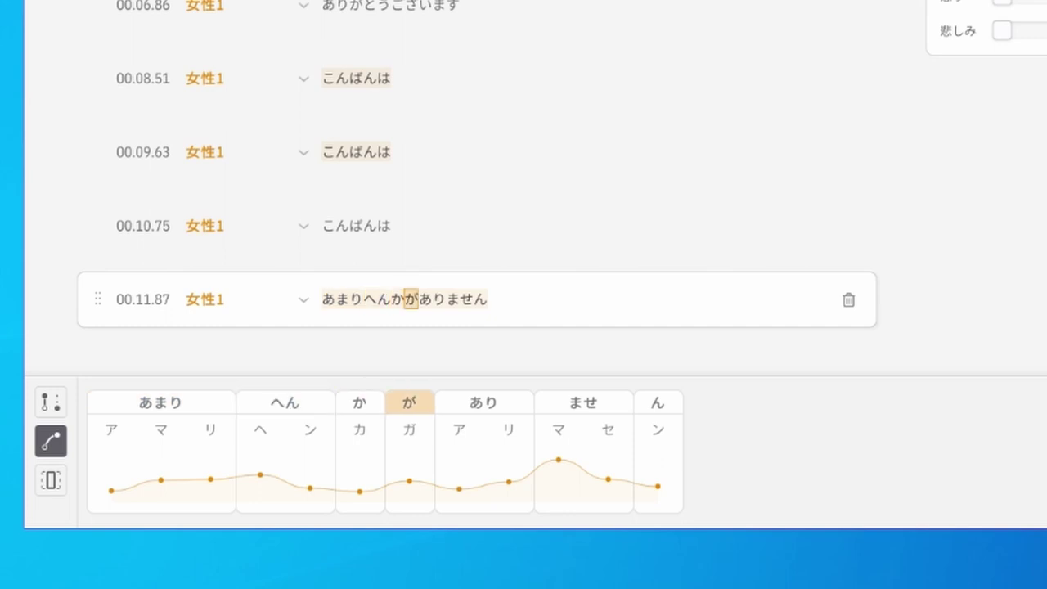
pyautogui.click(360, 495)
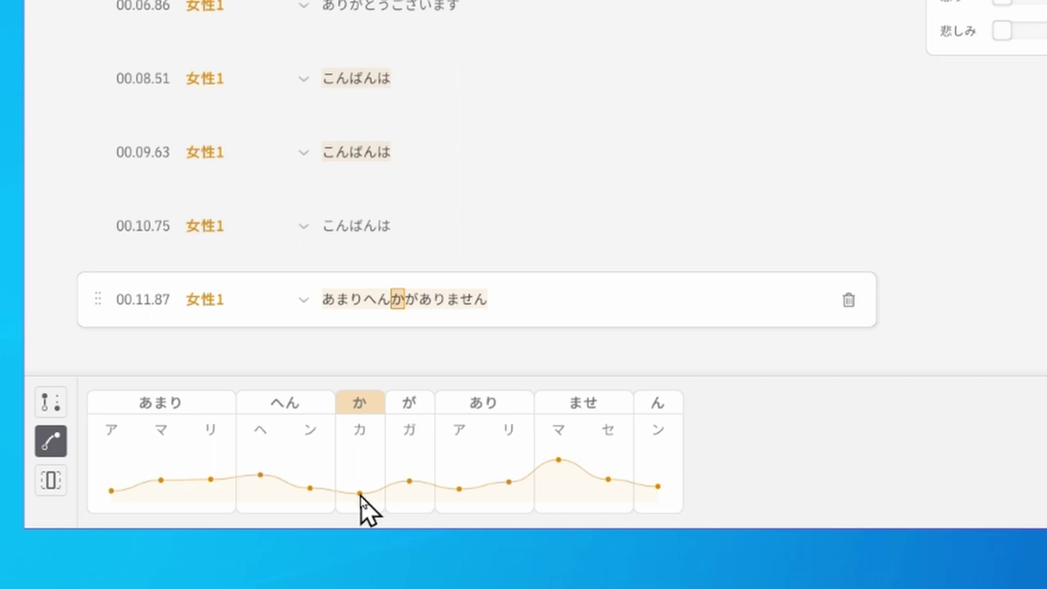
pyautogui.moveTo(360, 495); pyautogui.dragTo(360, 501)
pyautogui.press('space')
pyautogui.moveTo(409, 481); pyautogui.dragTo(413, 496)
pyautogui.press('space')
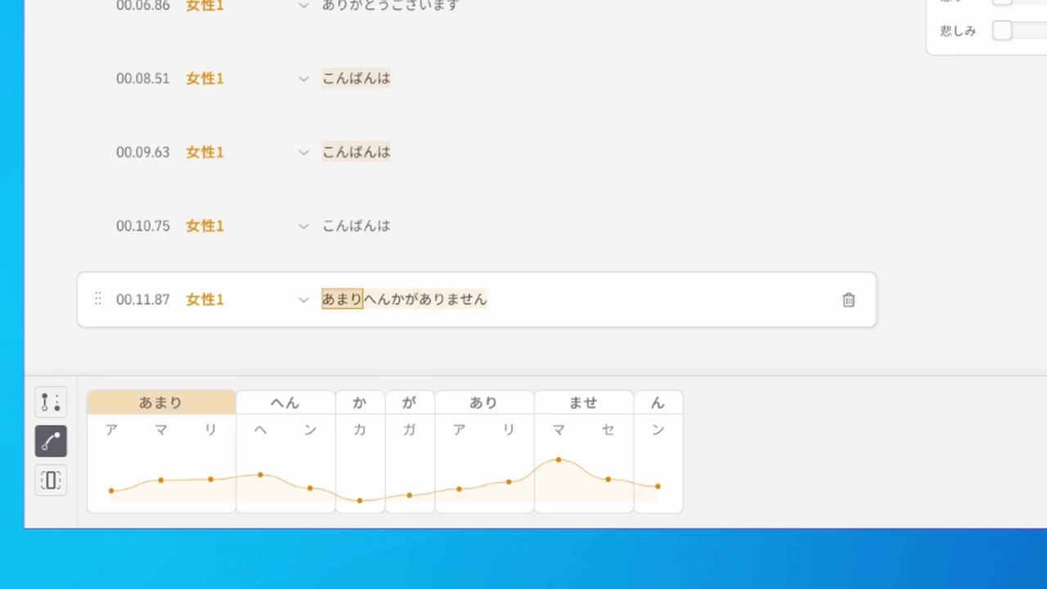
# Raise リ in あり to about the level of the following マ, lower ア to the minimum, and play the line.
pyautogui.moveTo(509, 481); pyautogui.dragTo(508, 463)
pyautogui.press('space')
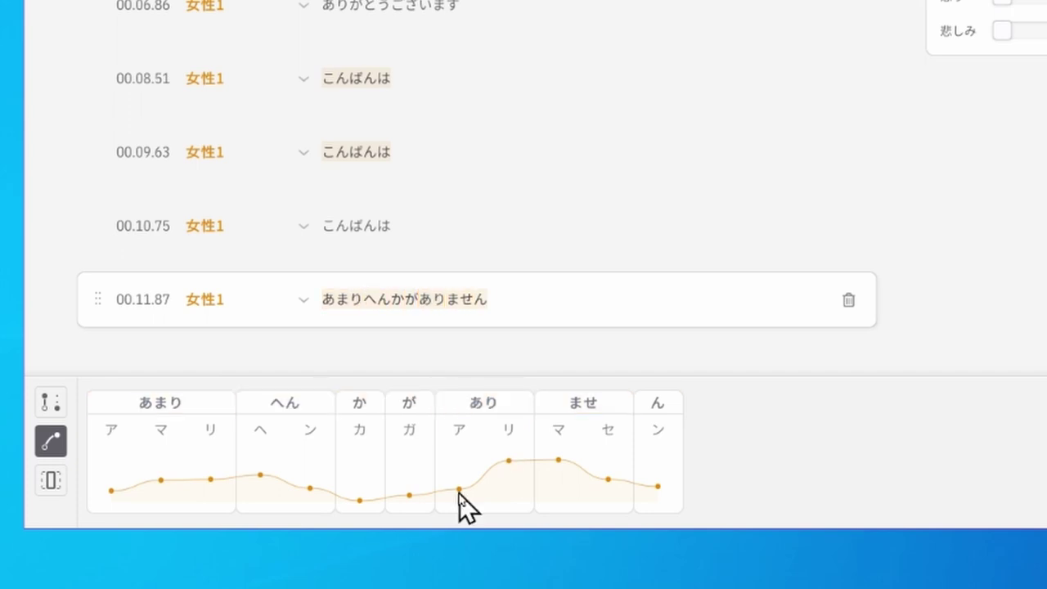
pyautogui.moveTo(459, 491); pyautogui.dragTo(457, 503)
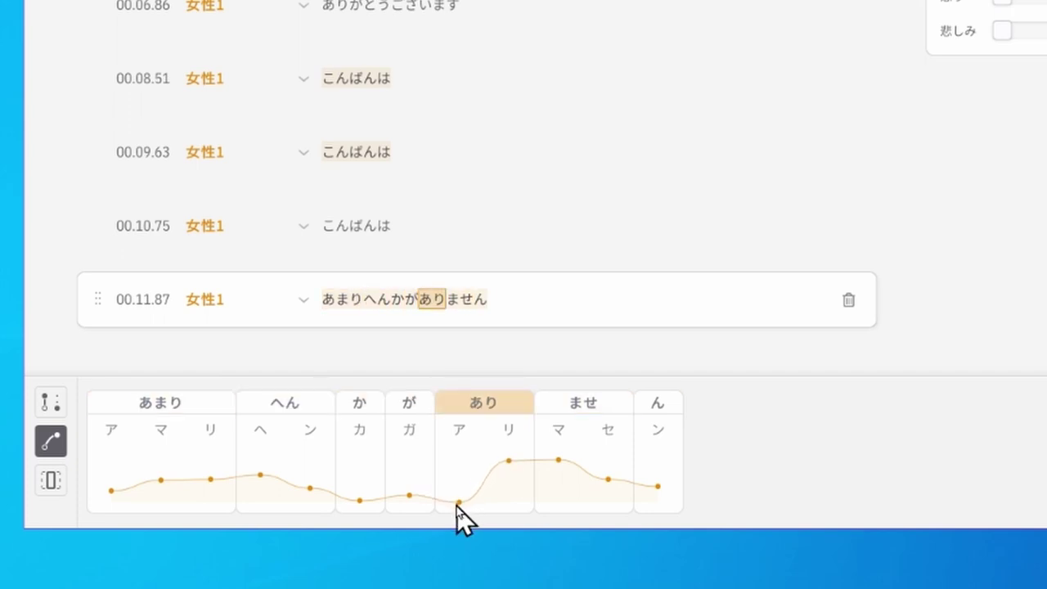
pyautogui.press('space')
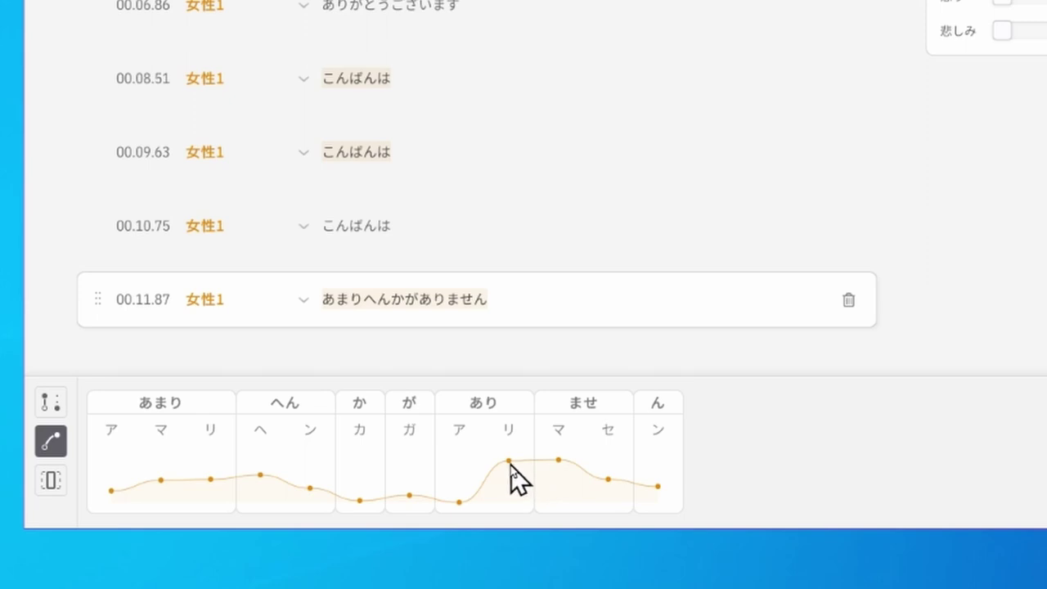
# Lower リ in あり to the minimum and マ in ませ to slightly above it, then play the line.
pyautogui.moveTo(510, 462); pyautogui.dragTo(513, 502)
pyautogui.moveTo(558, 461); pyautogui.dragTo(564, 495)
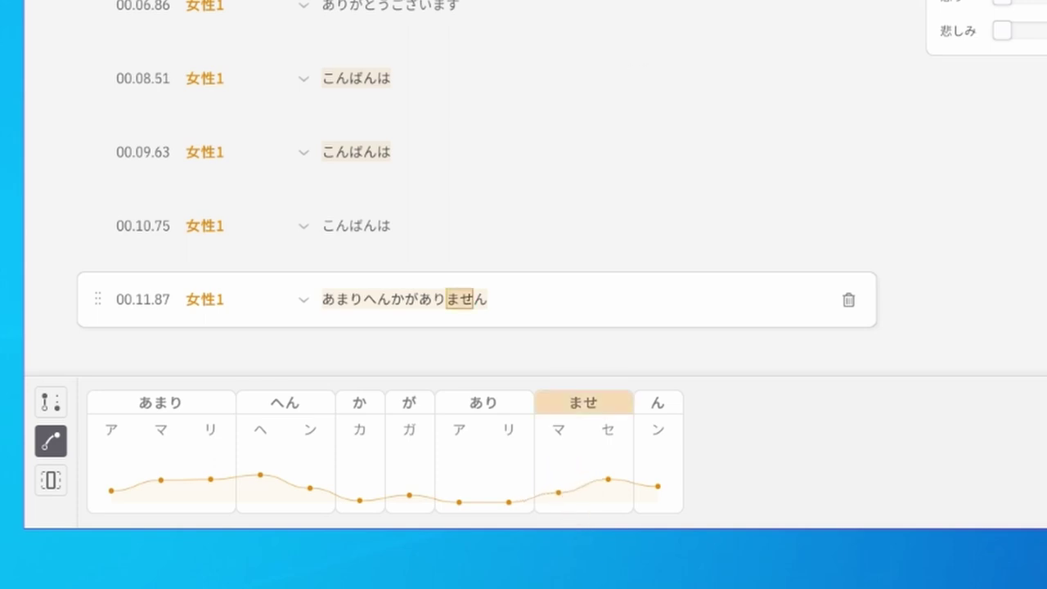
pyautogui.press('space')
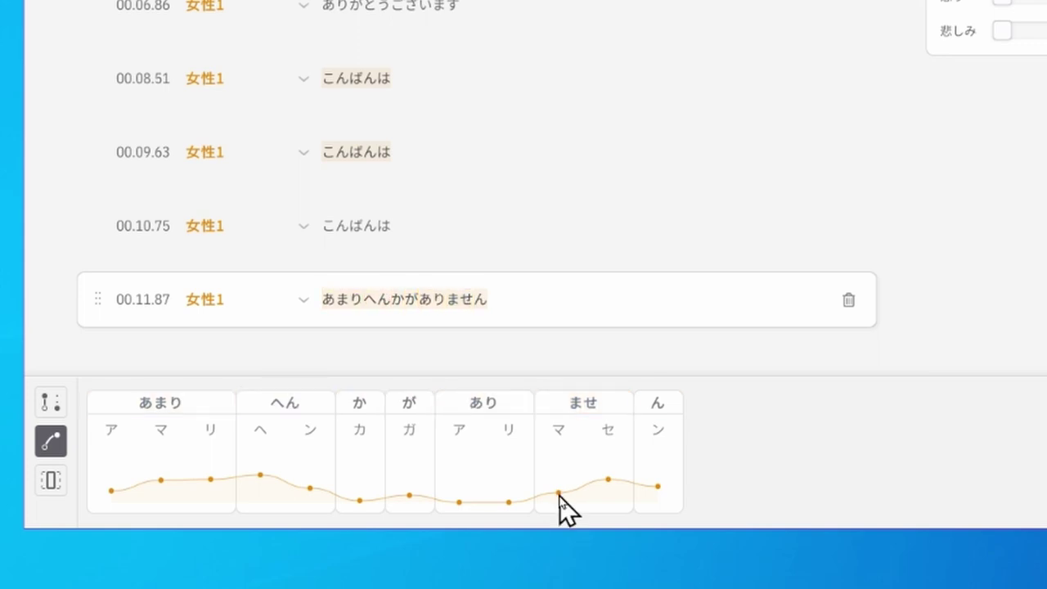
# Shape a rising ending with マ at the minimum, セ lowered and the final ン slightly raised, then play the line.
pyautogui.moveTo(560, 493); pyautogui.dragTo(660, 484)
pyautogui.press('space')
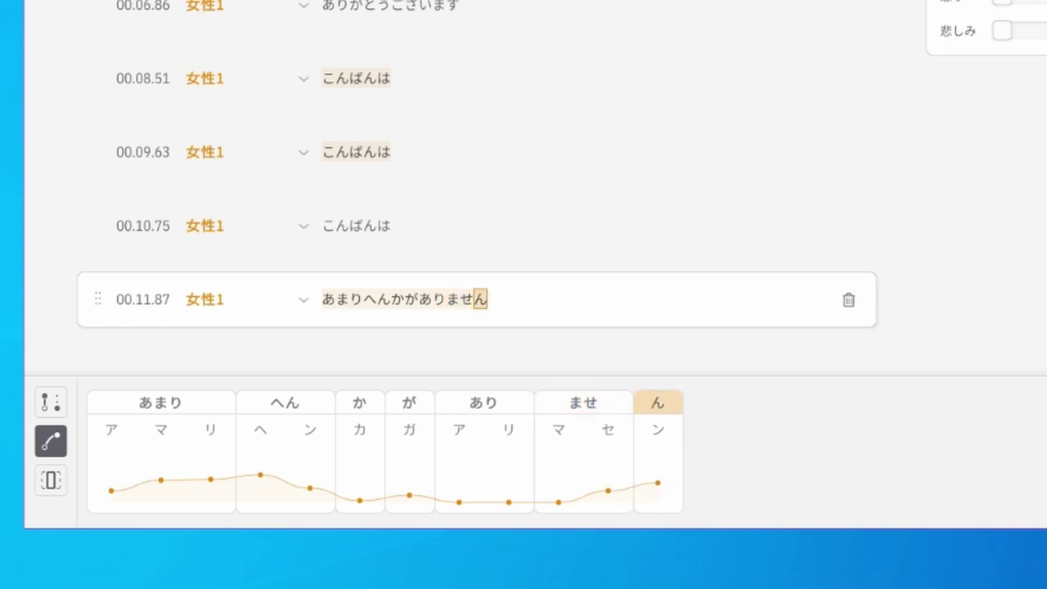
pyautogui.press('space')
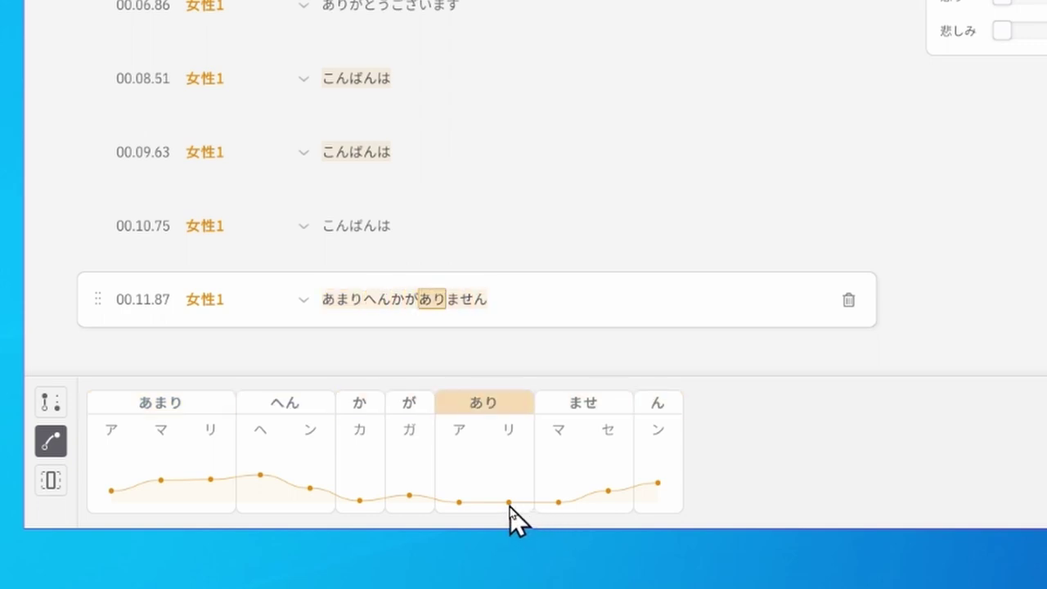
# Raise リ in あり slightly above the minimum and lower the final ン below セ, playing the line after each change.
pyautogui.moveTo(509, 502); pyautogui.dragTo(509, 496)
pyautogui.press('space')
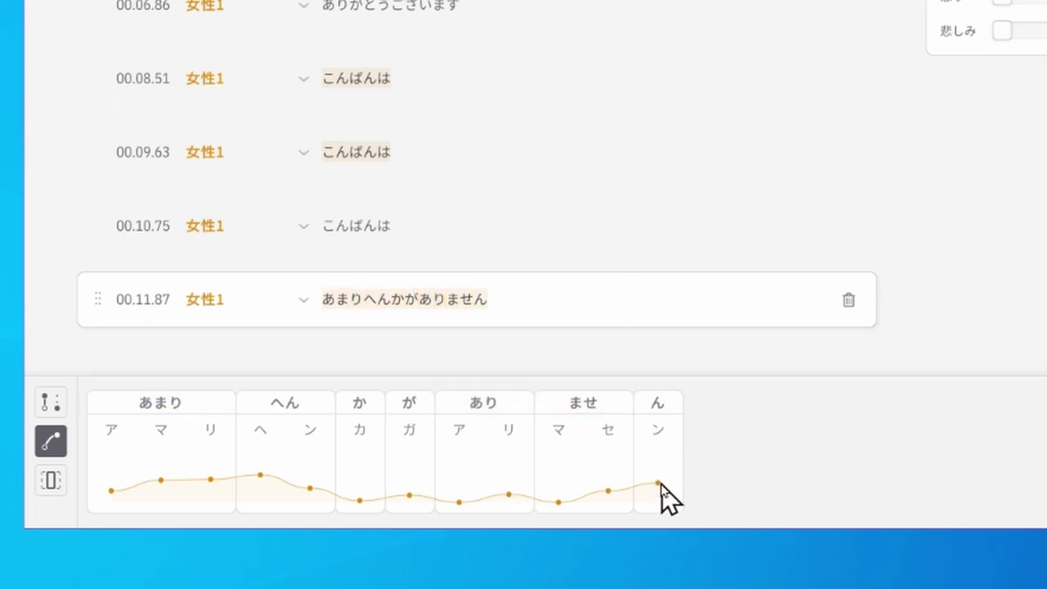
pyautogui.moveTo(660, 484); pyautogui.dragTo(661, 494)
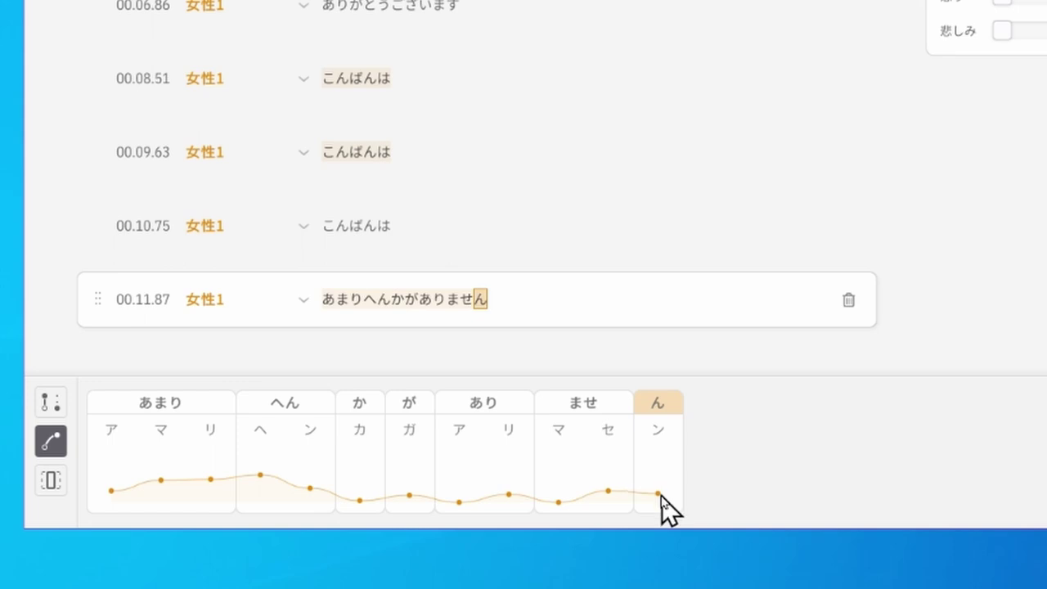
pyautogui.press('space')
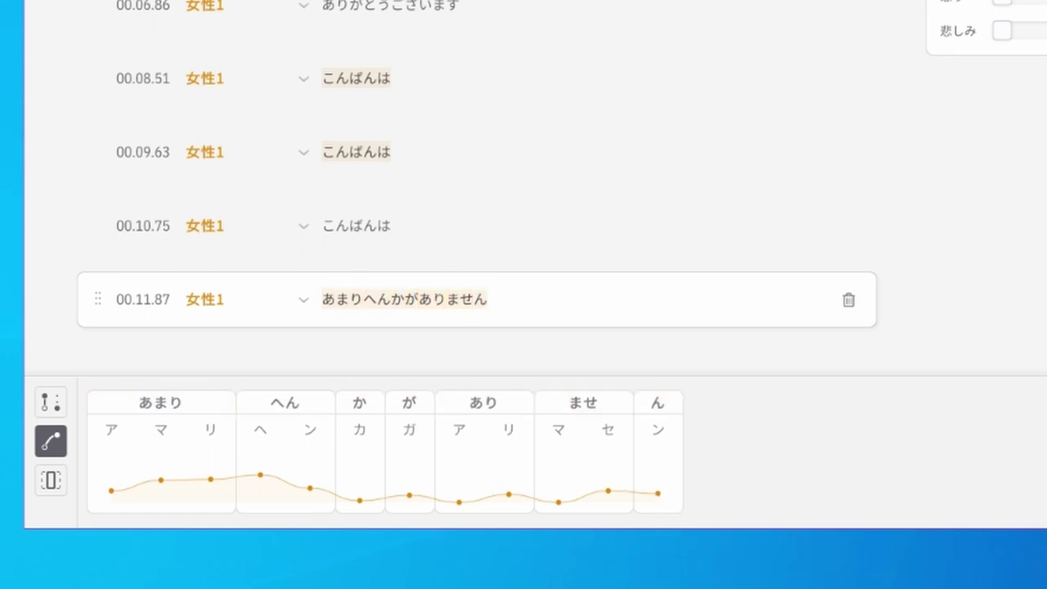
# Lower the final ン to the minimum and play the line.
pyautogui.moveTo(656, 499); pyautogui.dragTo(666, 514)
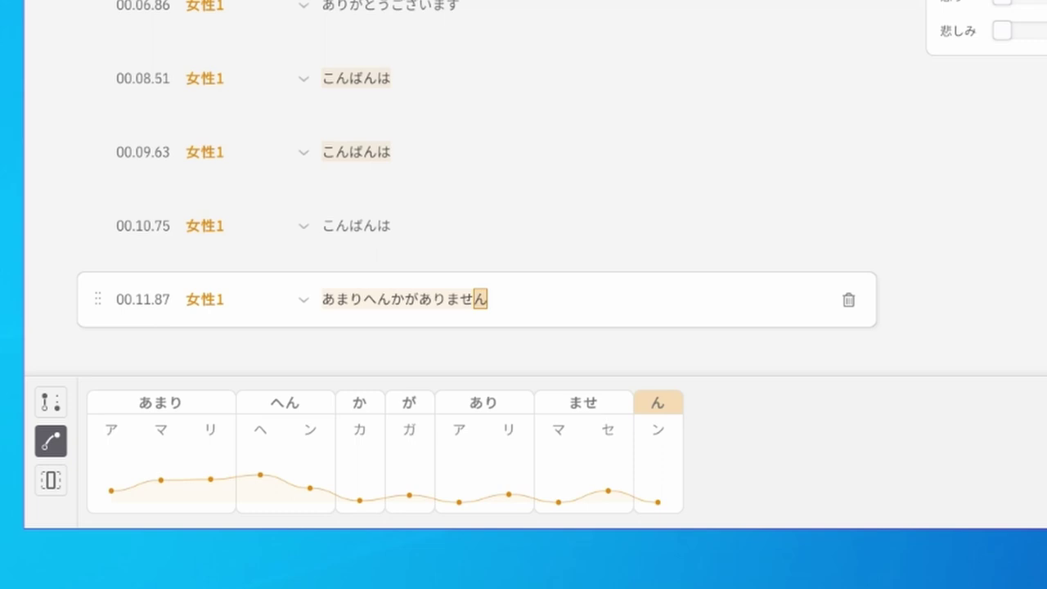
pyautogui.click(341, 299)
pyautogui.press('space')
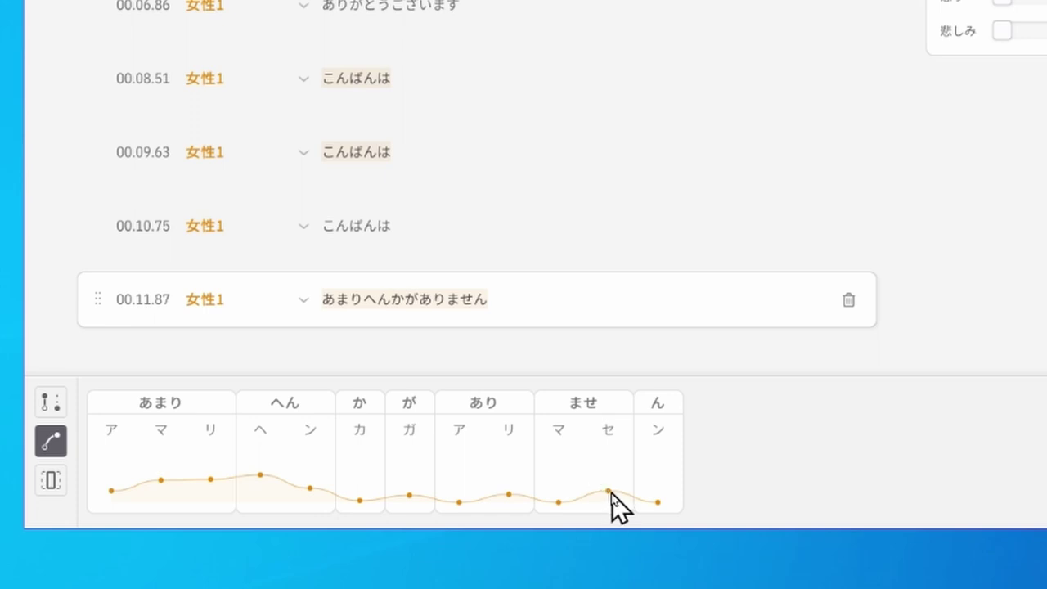
# Lower セ in ませ to the minimum, set the final ン just above it, and play the line.
pyautogui.moveTo(611, 492); pyautogui.dragTo(659, 495)
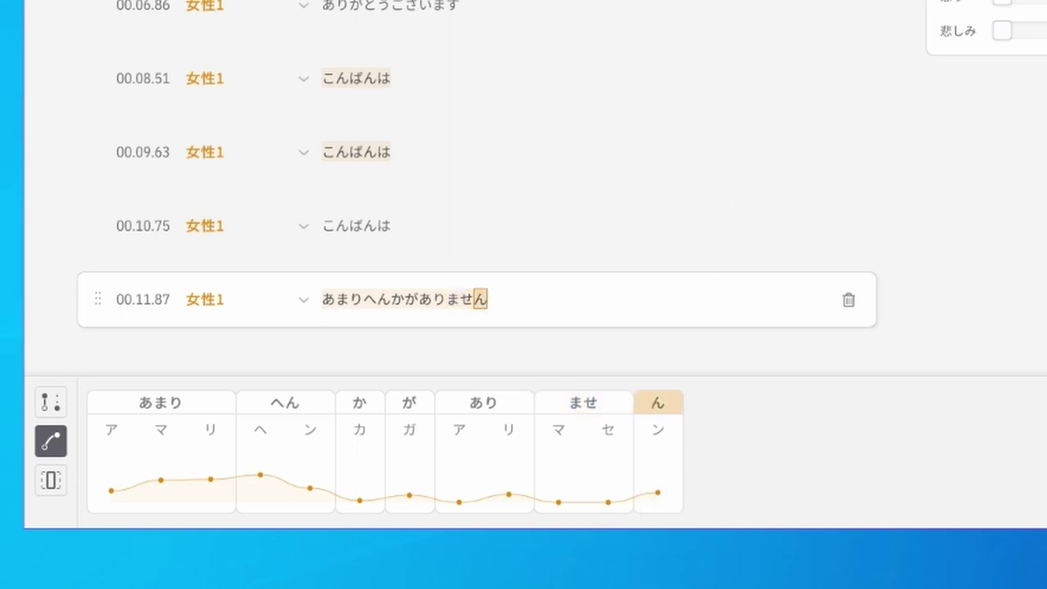
pyautogui.press('space')
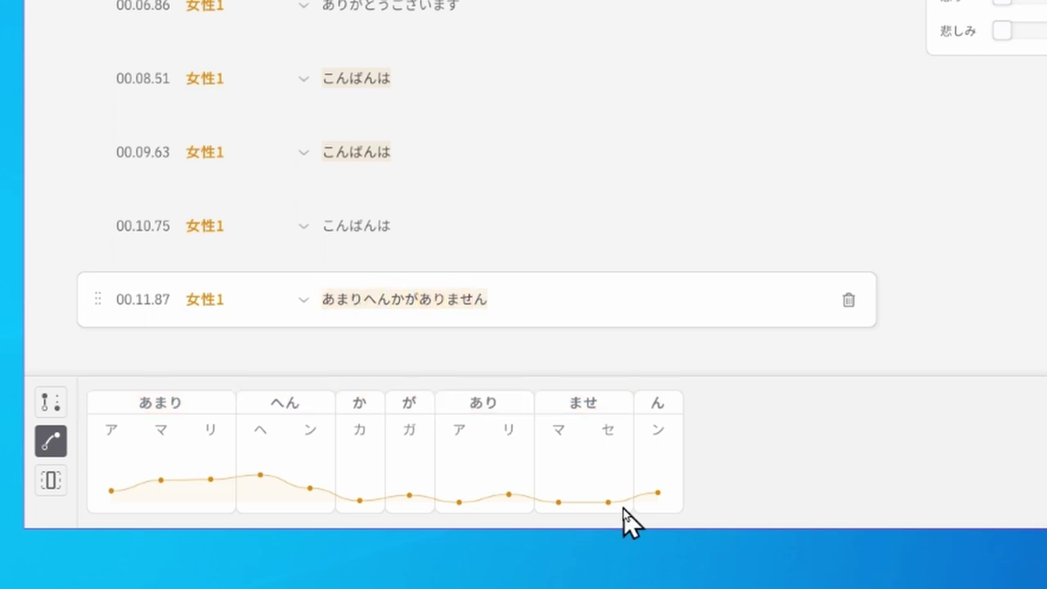
pyautogui.moveTo(658, 494); pyautogui.dragTo(660, 500)
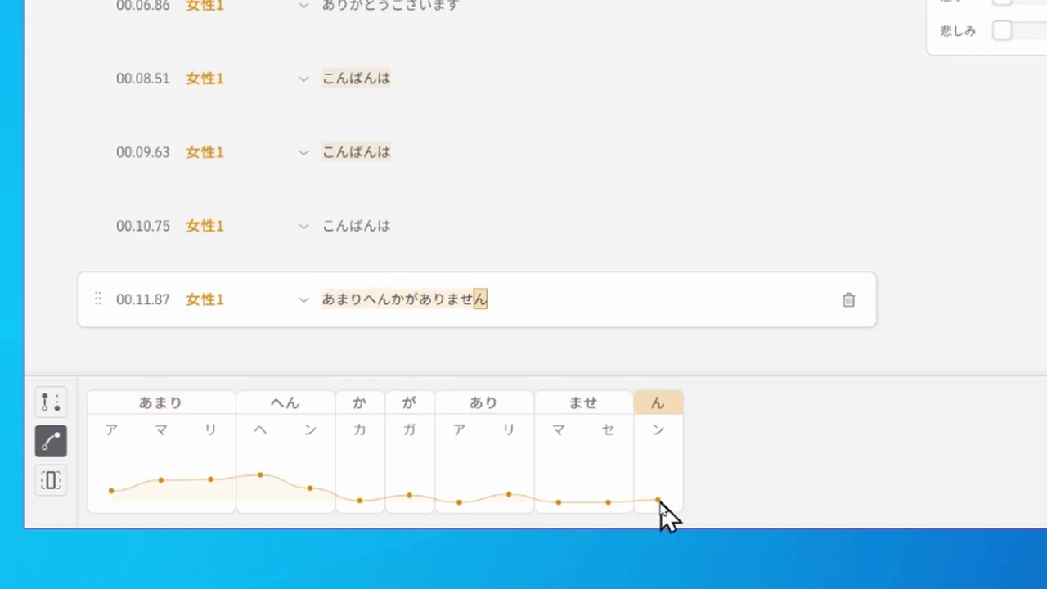
pyautogui.press('space')
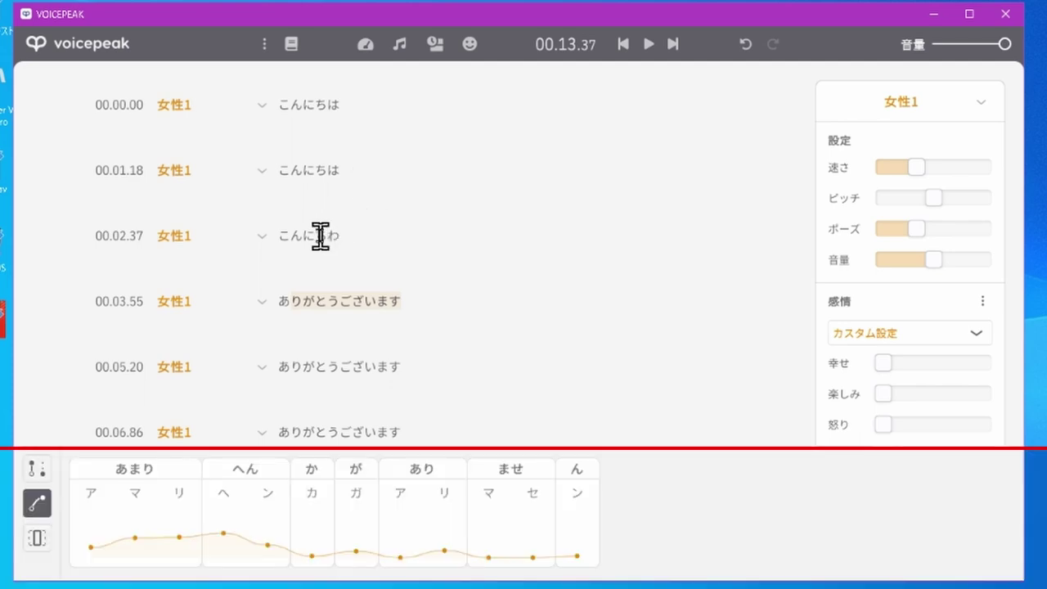
# Play the こんにちわ line and the second こんにちは line to compare their intonation.
pyautogui.click(320, 235)
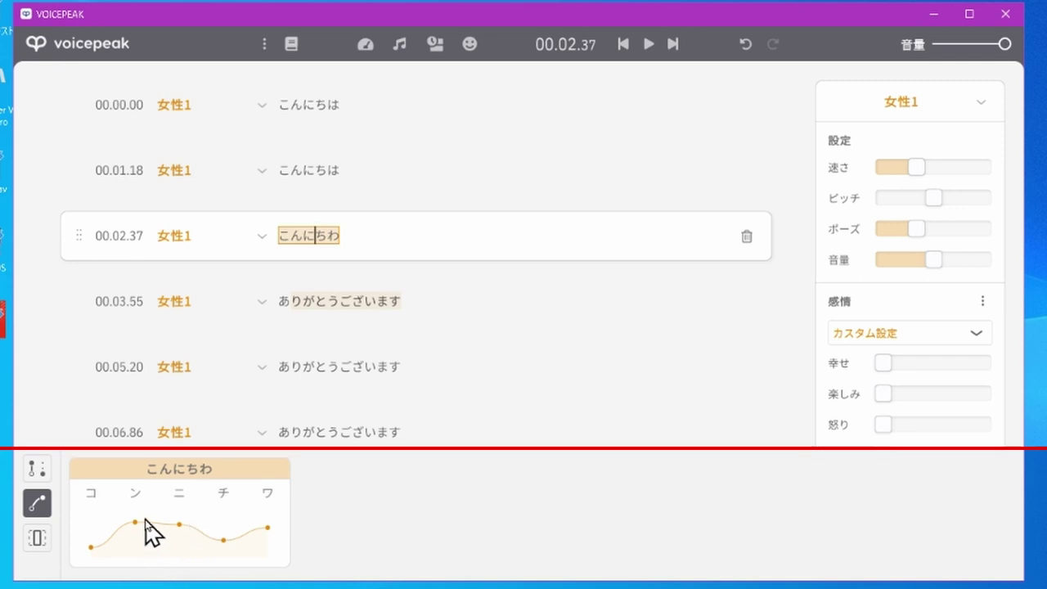
pyautogui.click(650, 44)
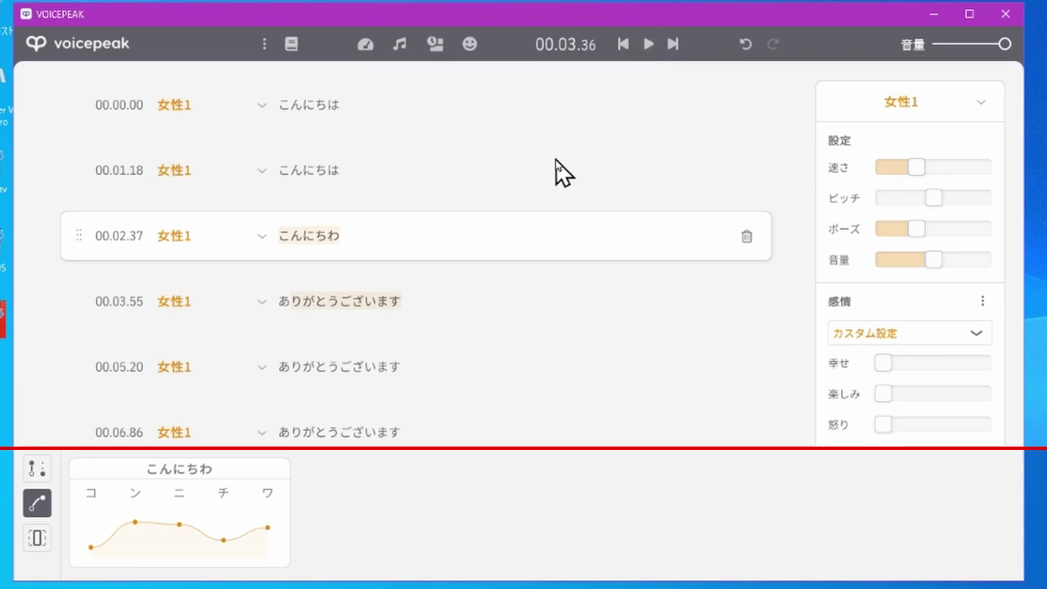
pyautogui.click(326, 171)
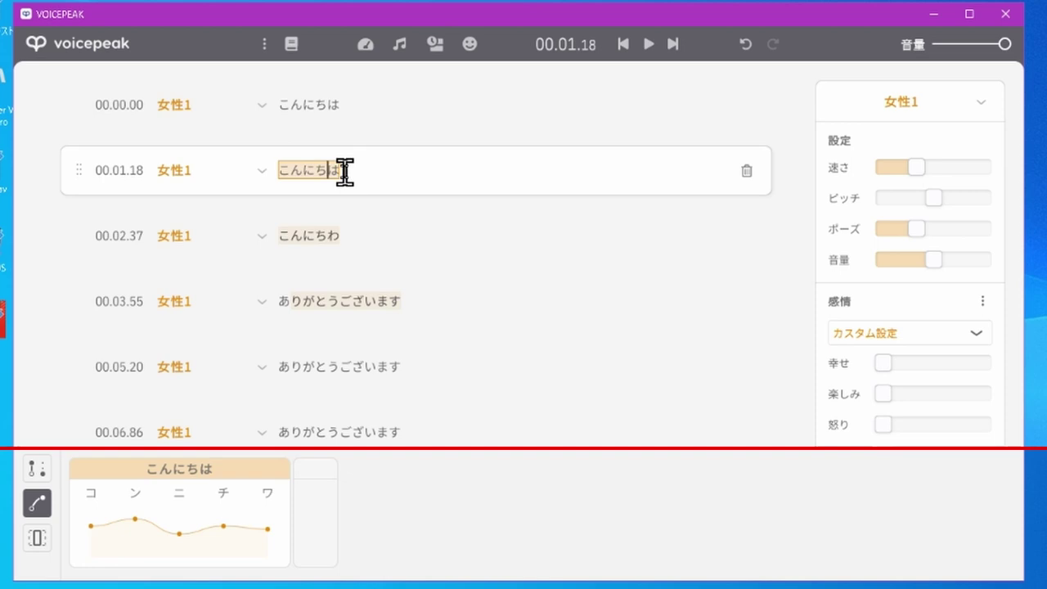
pyautogui.click(649, 43)
# Exaggerate the second こんにちは curve by raising ン, lowering ニ slightly and raising チ, playing the line between changes.
pyautogui.moveTo(135, 521); pyautogui.dragTo(135, 517)
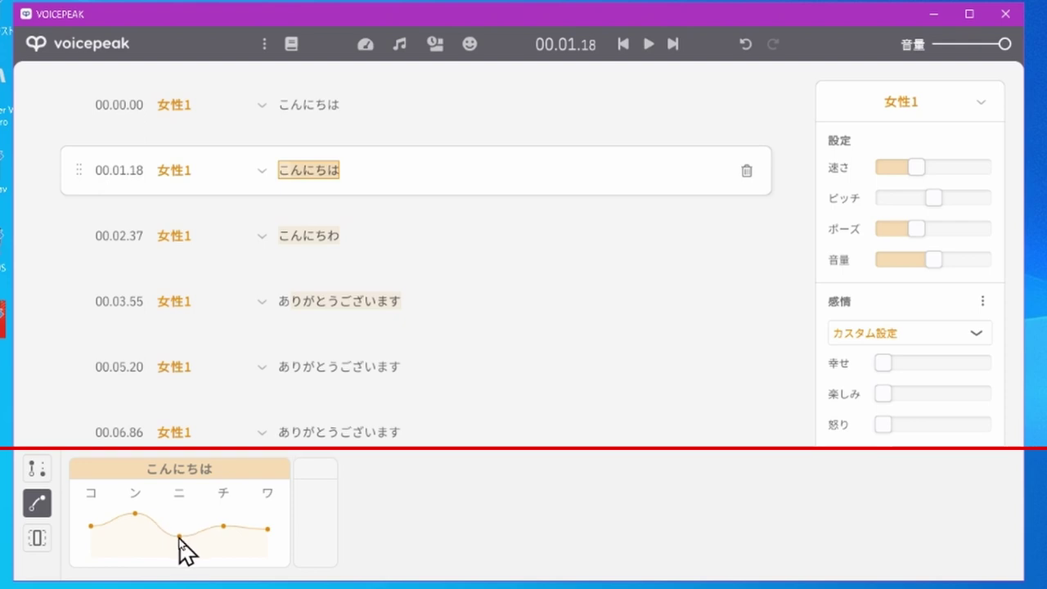
pyautogui.click(649, 44)
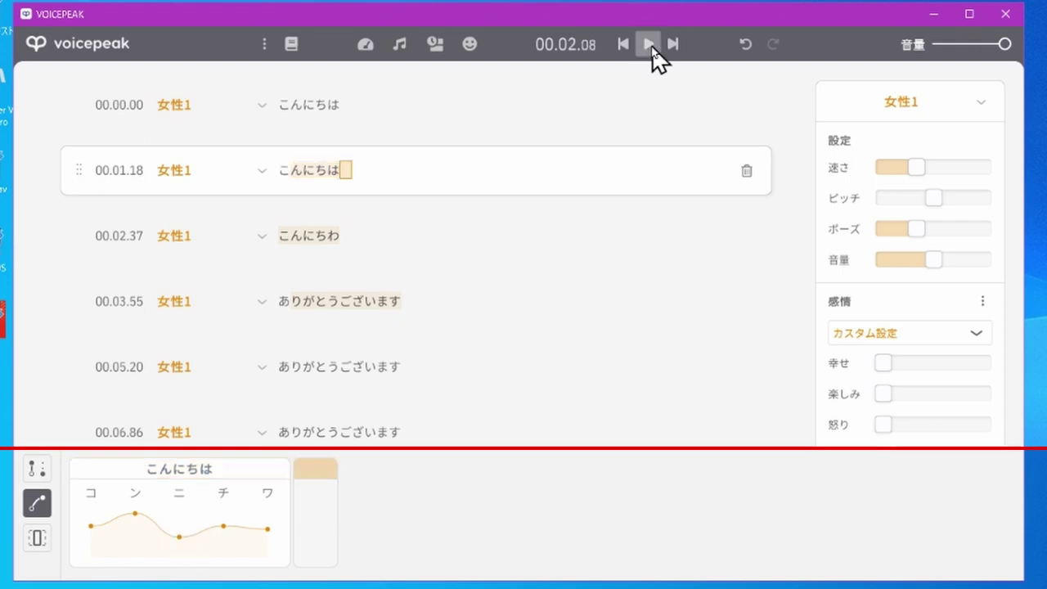
pyautogui.moveTo(224, 522); pyautogui.dragTo(225, 518)
pyautogui.click(649, 43)
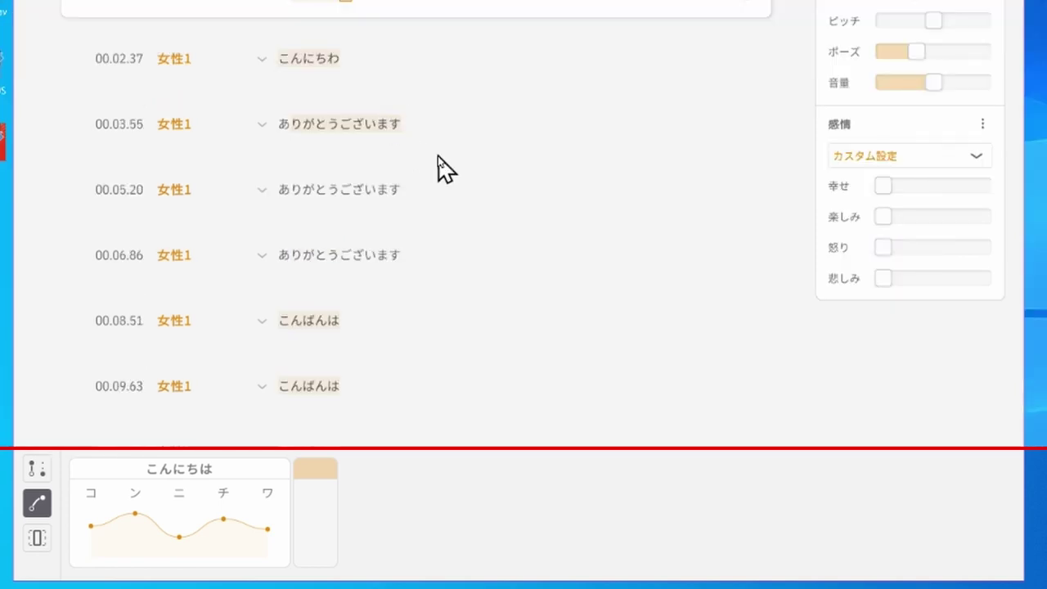
# Play the third and second ありがとうございます lines to compare their intonation.
pyautogui.click(327, 256)
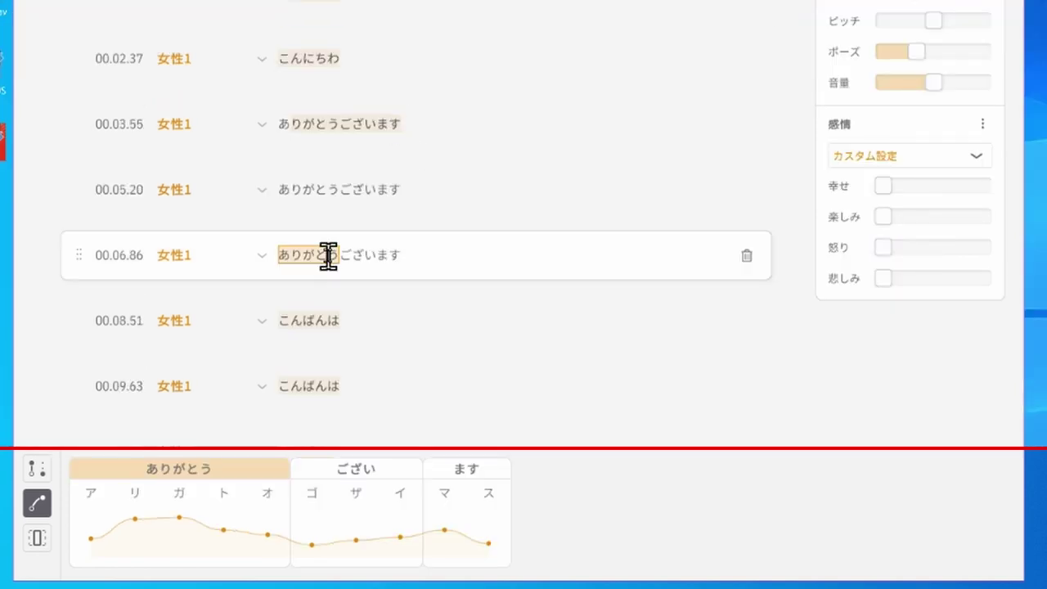
pyautogui.click(278, 255)
pyautogui.press('End')
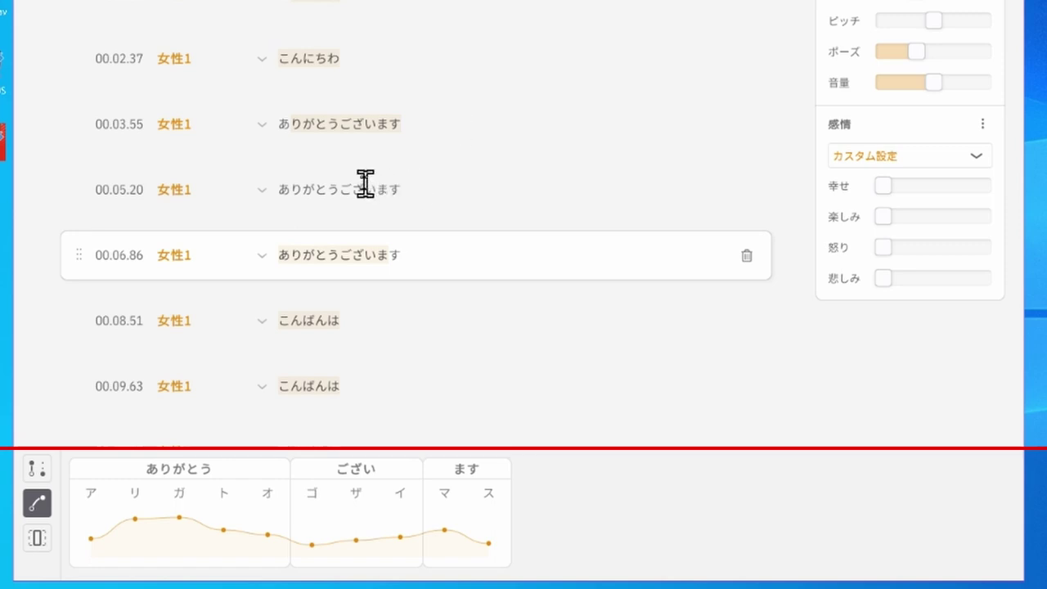
pyautogui.click(333, 187)
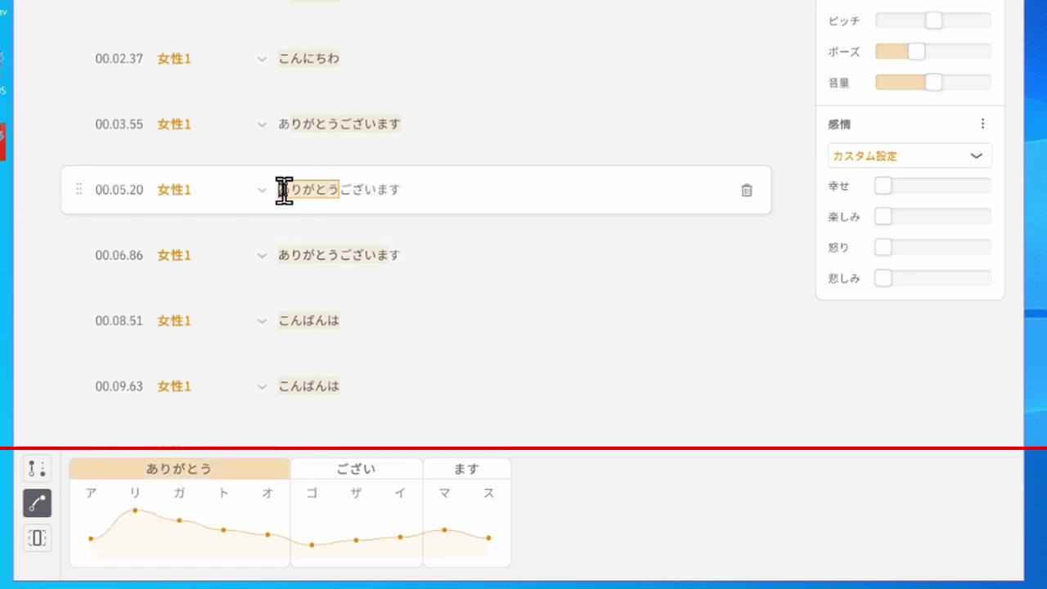
pyautogui.press('space')
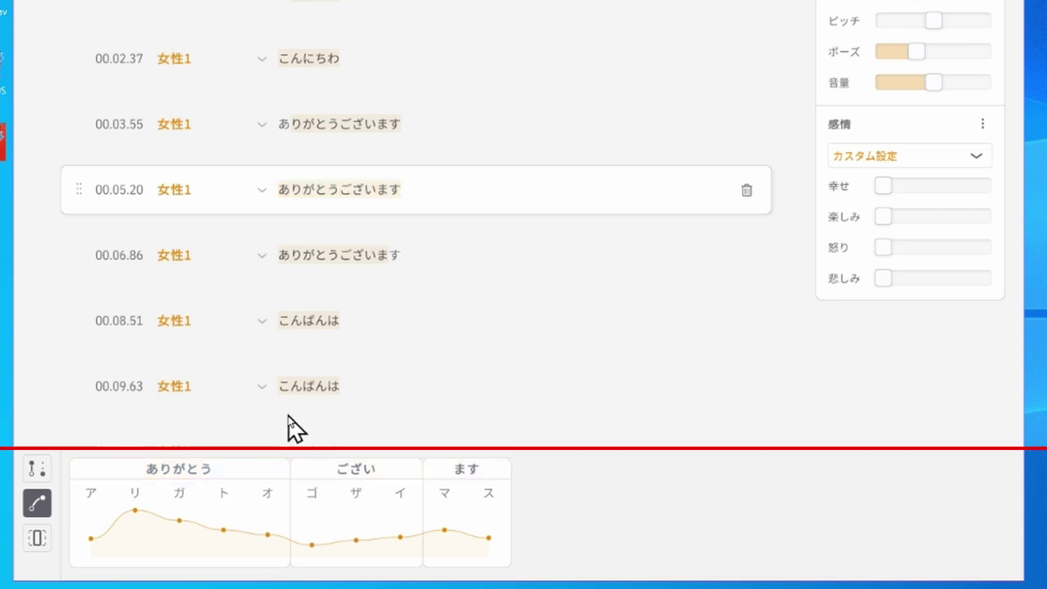
# In the second ありがとうございます line, lower ガ to about the level of ト and raise ザ and マ, playing it between changes.
pyautogui.moveTo(179, 520); pyautogui.dragTo(180, 529)
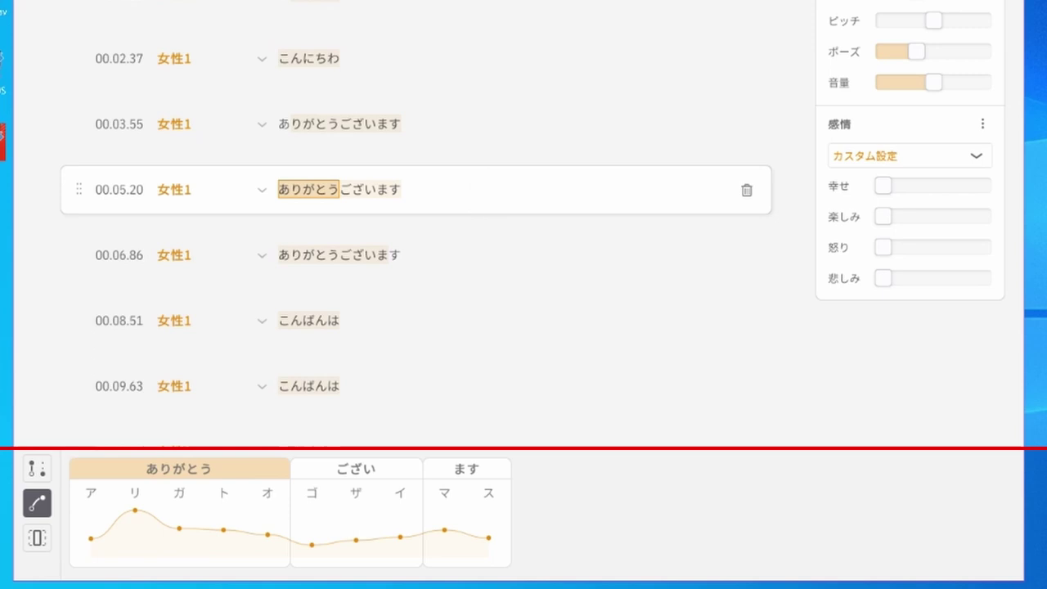
pyautogui.click(357, 540)
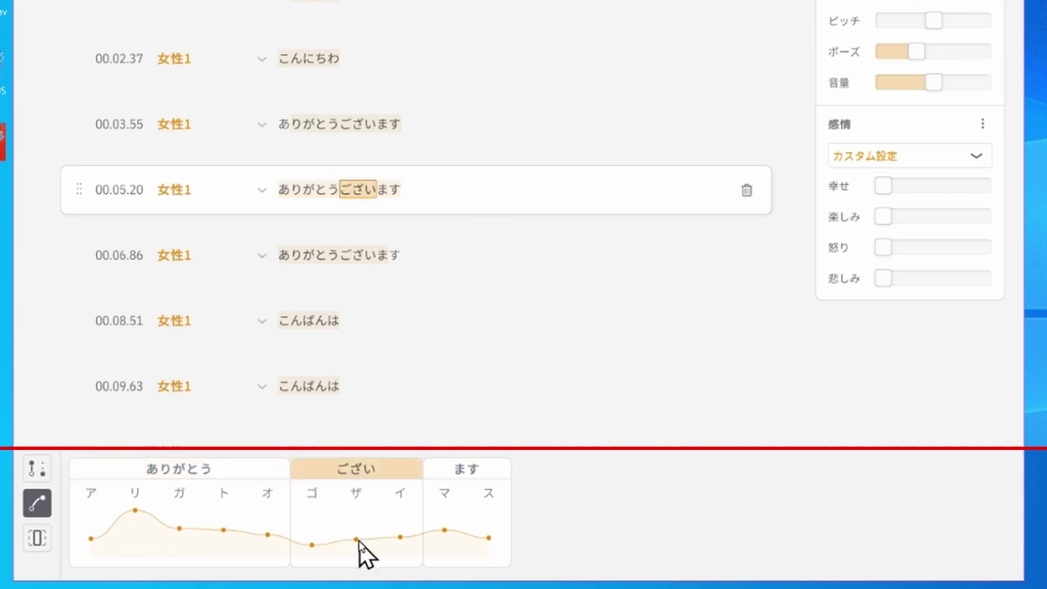
pyautogui.moveTo(358, 541); pyautogui.dragTo(357, 531)
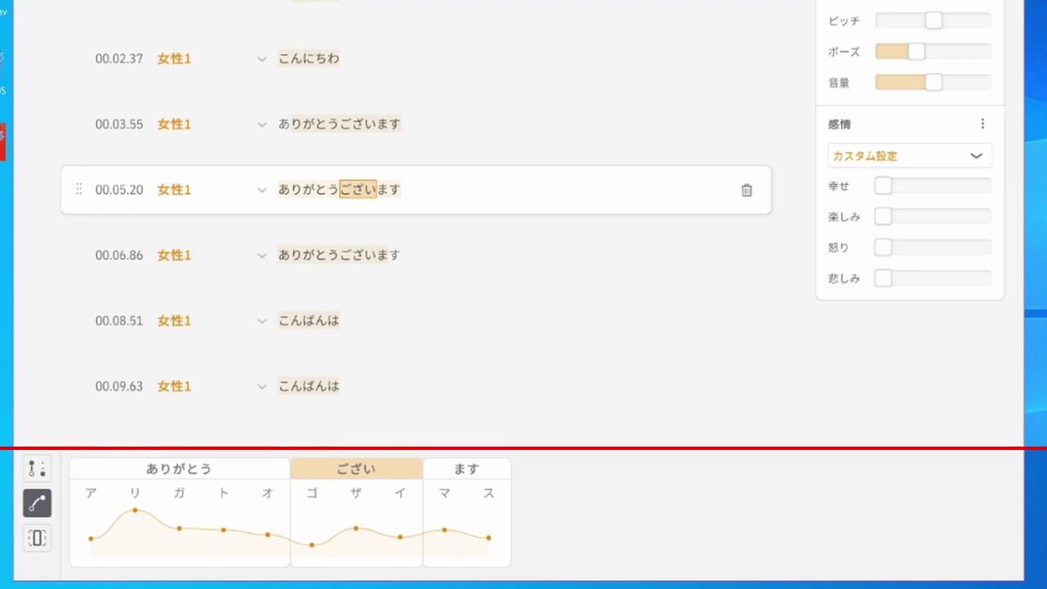
pyautogui.click(309, 189)
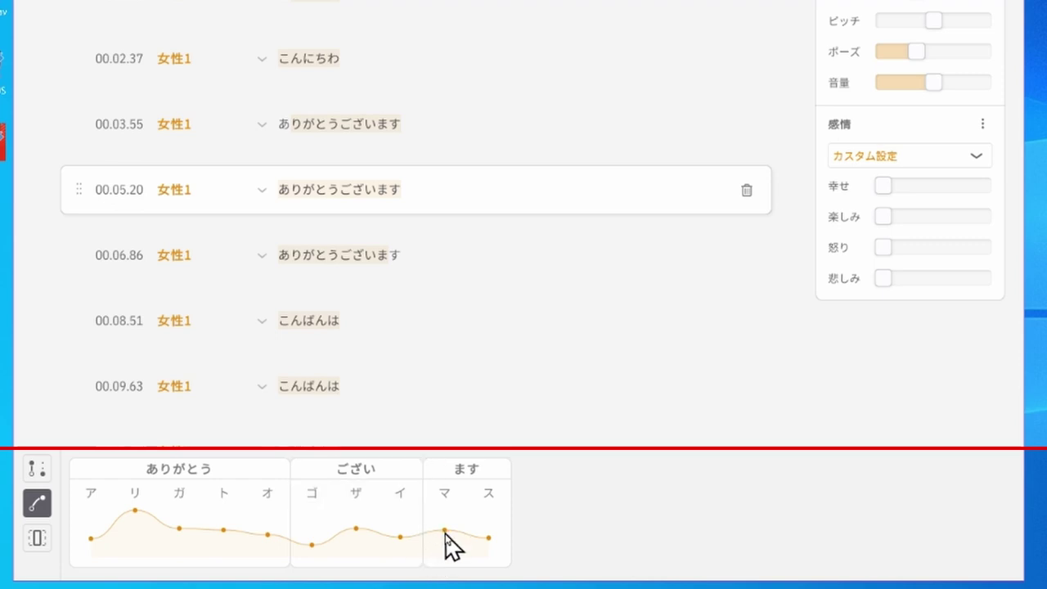
pyautogui.moveTo(445, 530); pyautogui.dragTo(447, 517)
# Switch the line to duration editing, stretch マ in ます to about twice its length, and play the line.
pyautogui.click(37, 539)
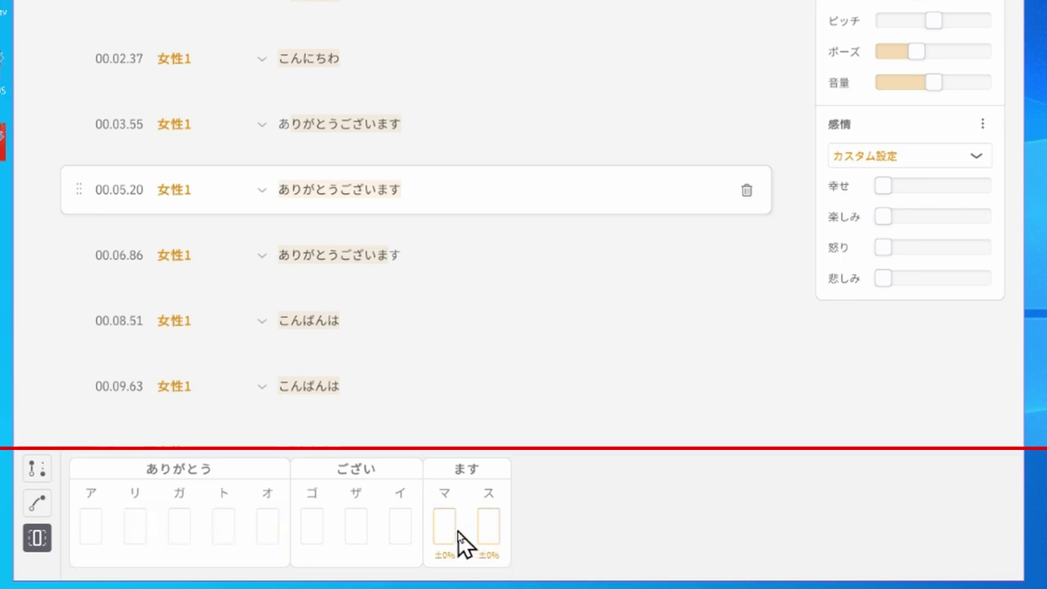
pyautogui.moveTo(453, 529); pyautogui.dragTo(485, 533)
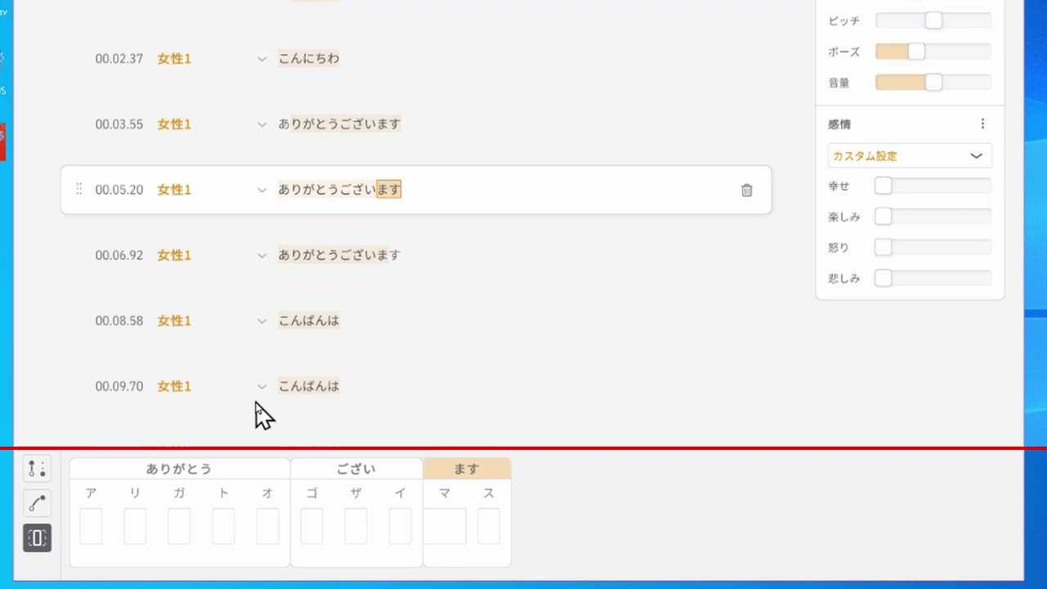
pyautogui.click(279, 189)
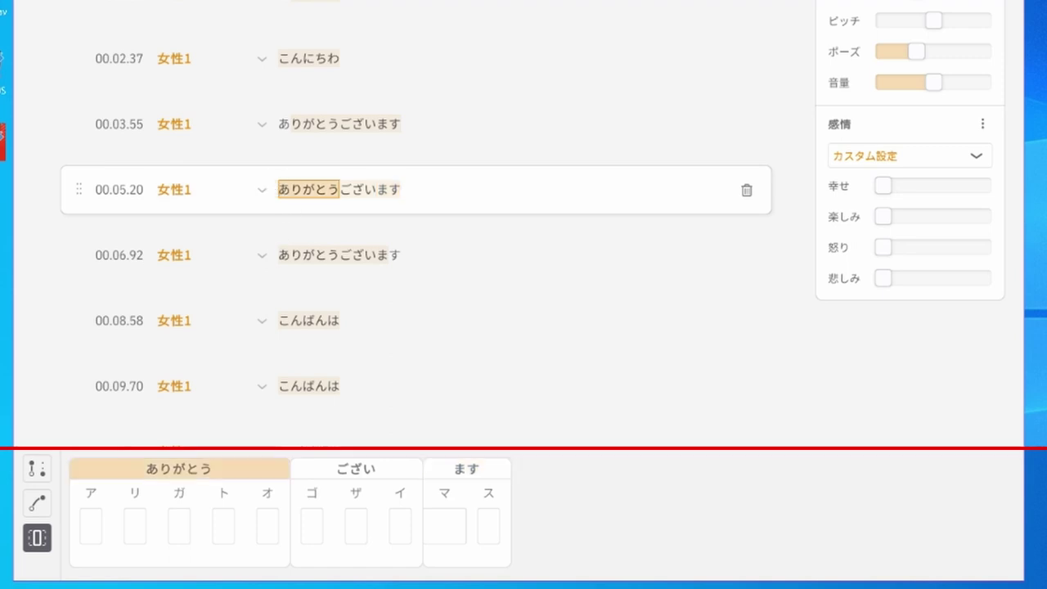
# Insert a long vowel mark in the line's ending so it reads ありがとうございまーす, and play it.
pyautogui.click(391, 189)
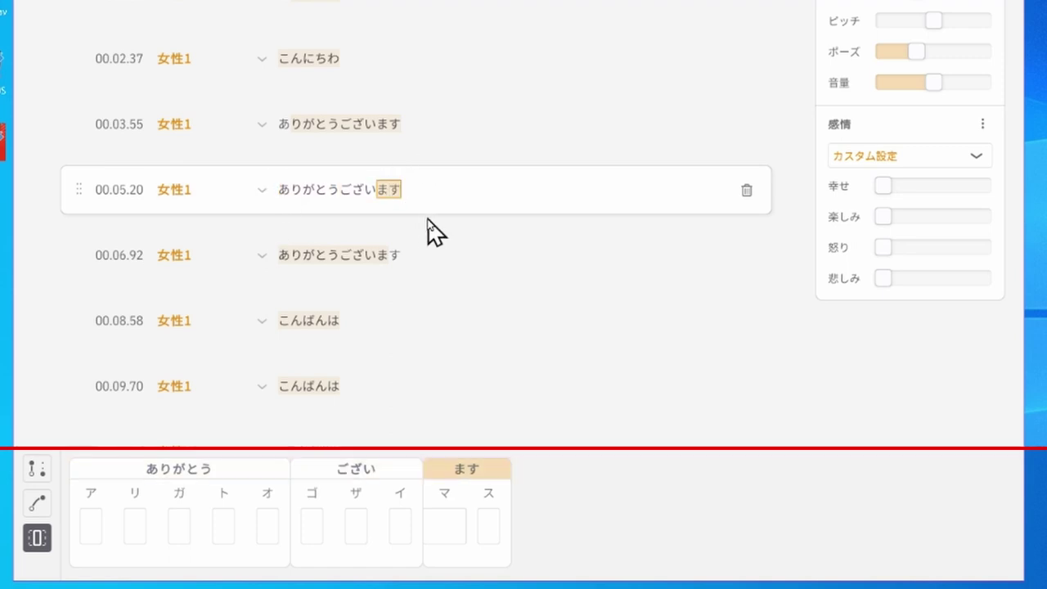
pyautogui.write('ー')
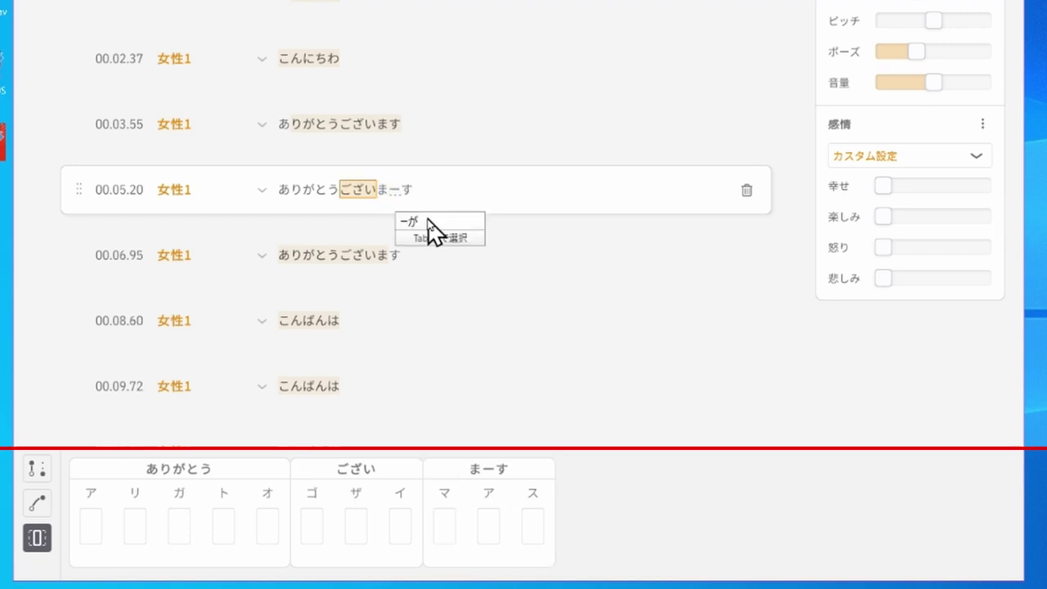
pyautogui.press('Return')
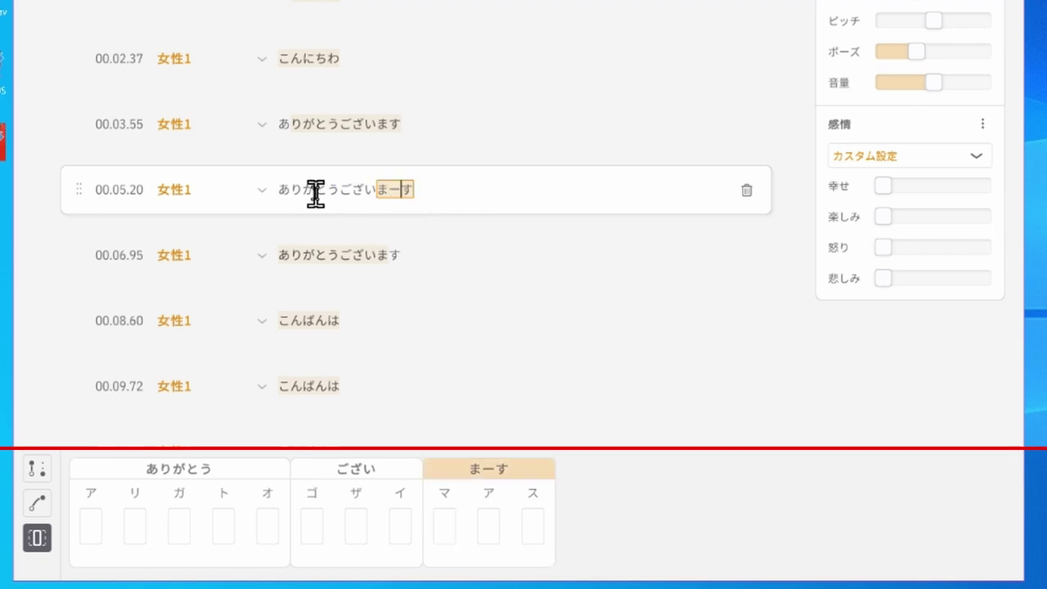
pyautogui.press('space')
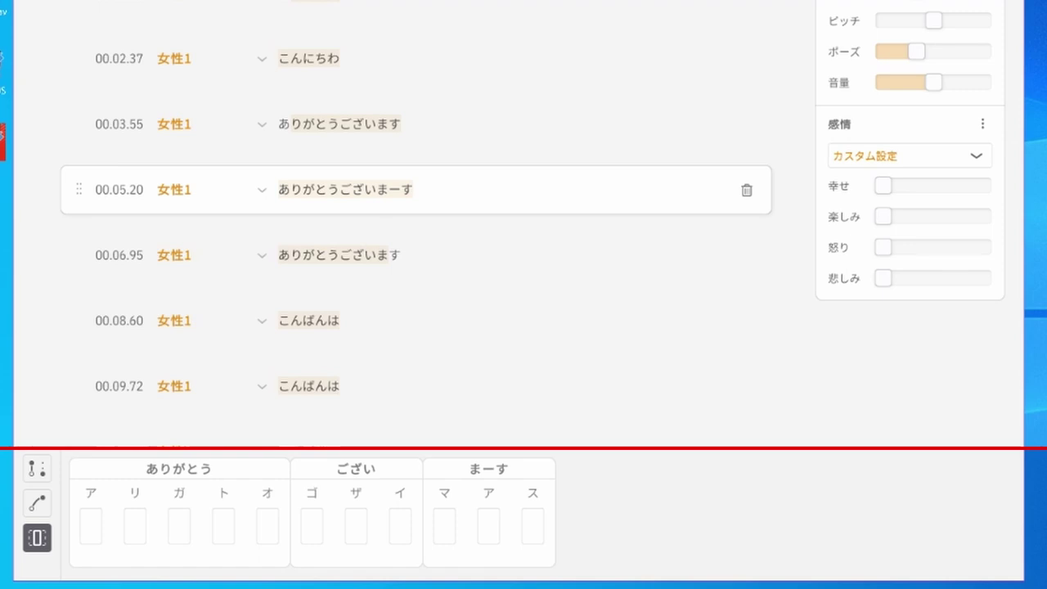
# Lengthen the duration of ア in まーす and play the line.
pyautogui.moveTo(488, 520)
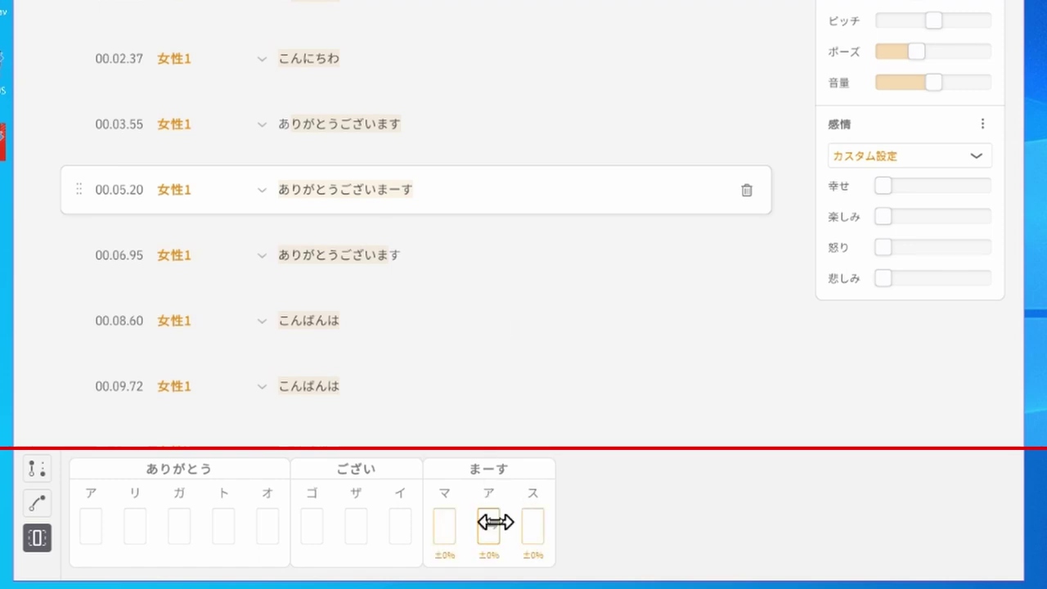
pyautogui.moveTo(499, 528); pyautogui.dragTo(518, 531)
pyautogui.press('space')
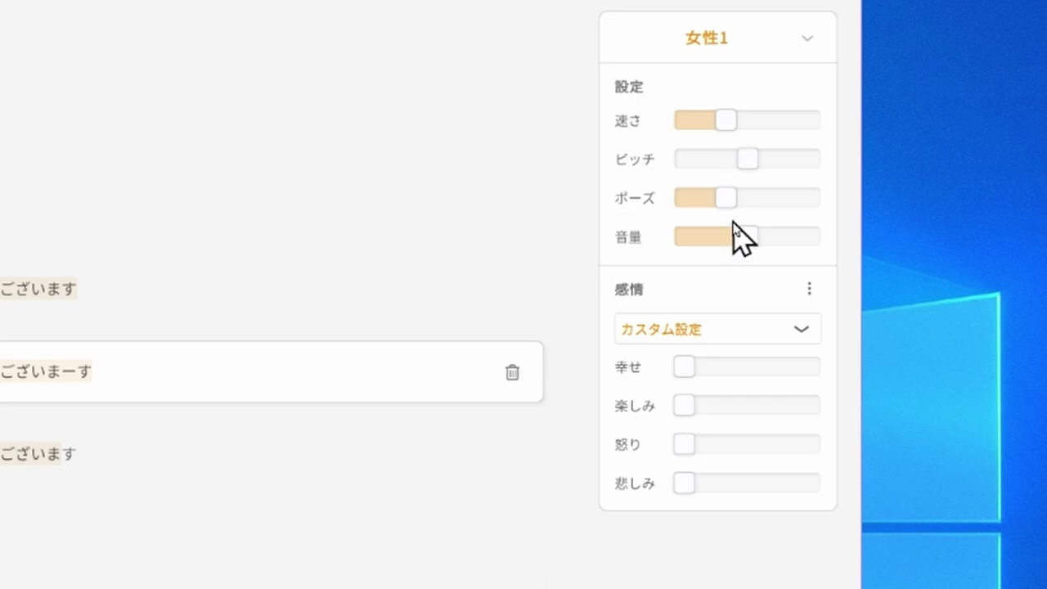
# Raise the line's pitch (ピッチ) moderately above neutral and set the happiness emotion (幸せ) to slightly over half.
pyautogui.moveTo(738, 136)
pyautogui.click(724, 123)
pyautogui.moveTo(683, 168)
pyautogui.moveTo(747, 162); pyautogui.dragTo(766, 166)
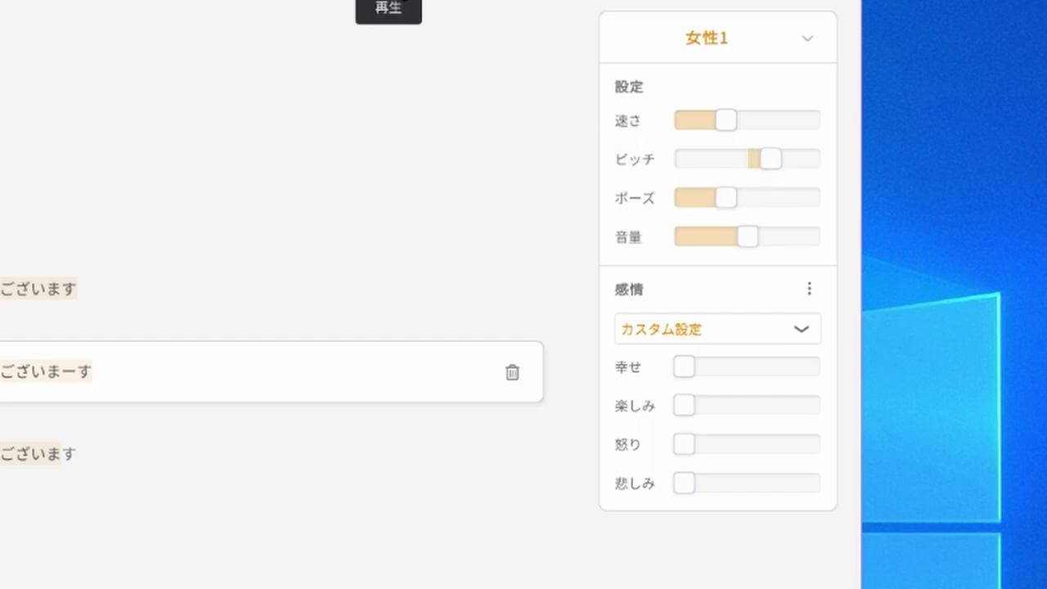
pyautogui.moveTo(741, 378)
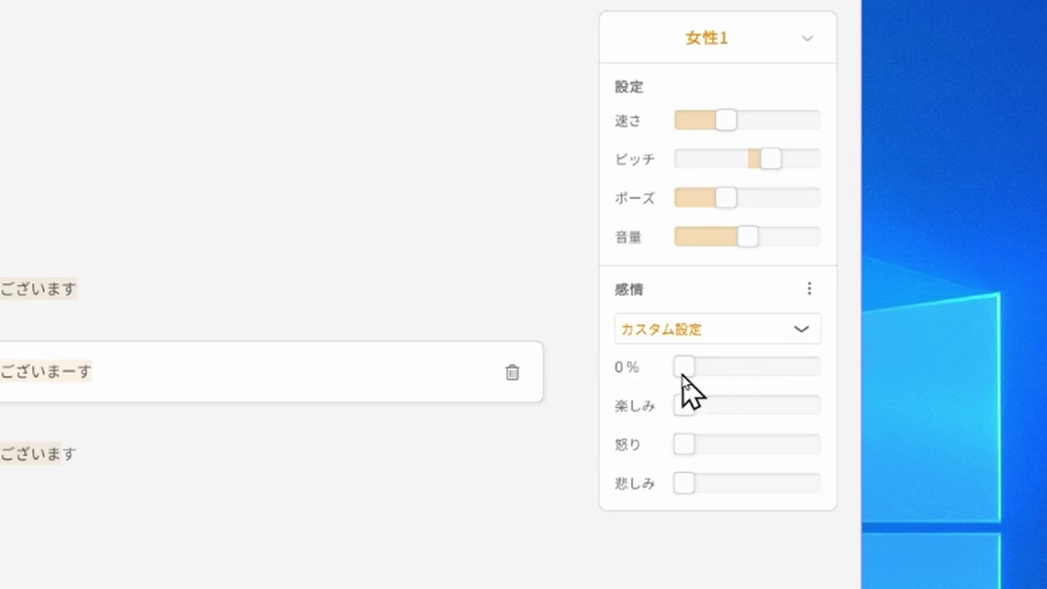
pyautogui.moveTo(684, 378); pyautogui.dragTo(754, 377)
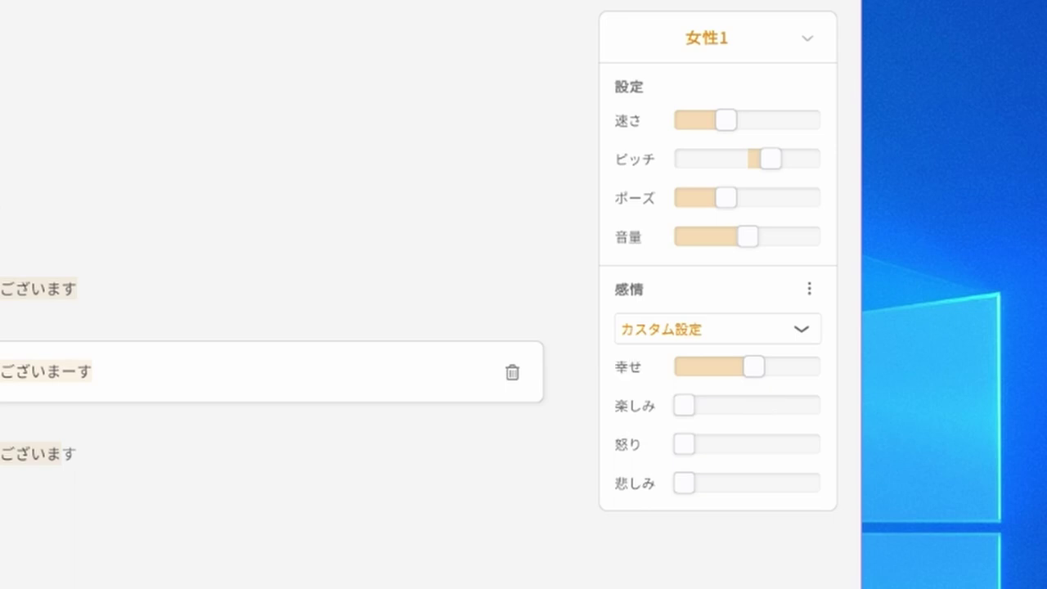
# Mix joy and happiness for the ございまーす line by setting 楽しみ to 90% and 幸せ to 55%.
pyautogui.moveTo(717, 379)
pyautogui.click(797, 405)
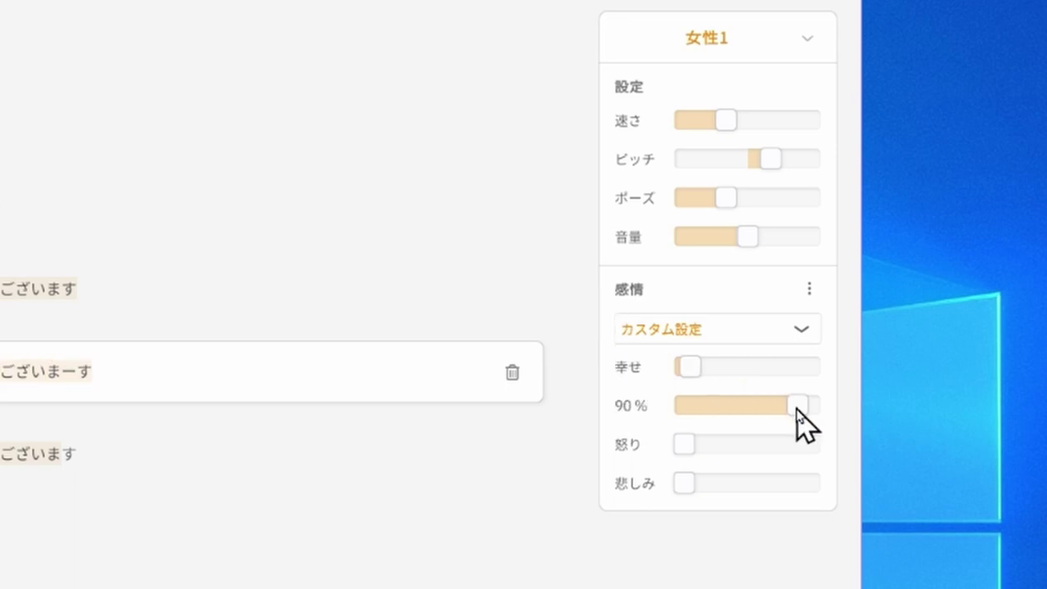
pyautogui.moveTo(798, 409); pyautogui.dragTo(799, 409)
pyautogui.moveTo(689, 372)
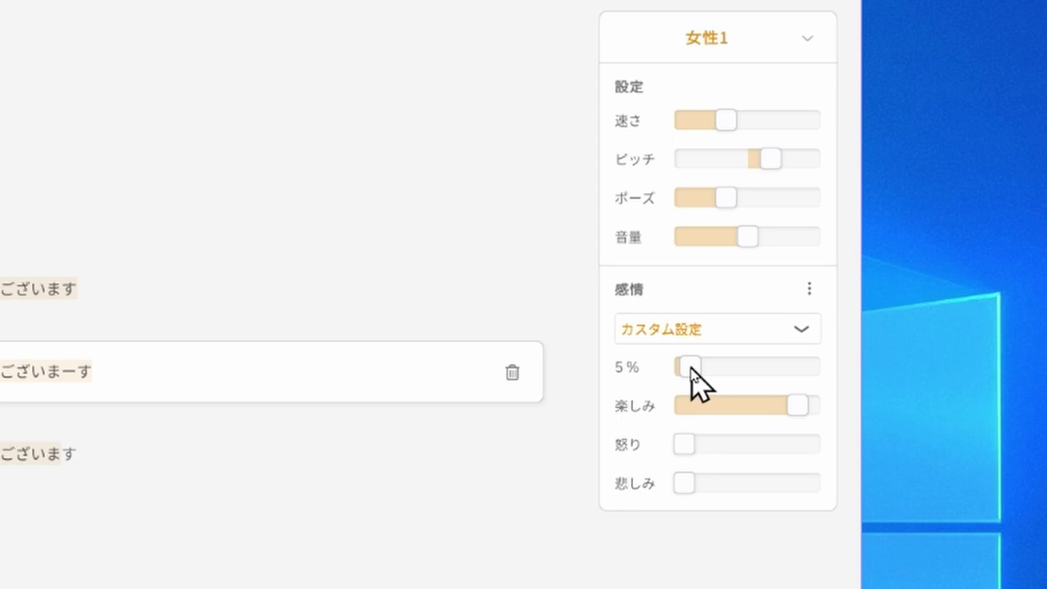
pyautogui.moveTo(692, 371); pyautogui.dragTo(754, 371)
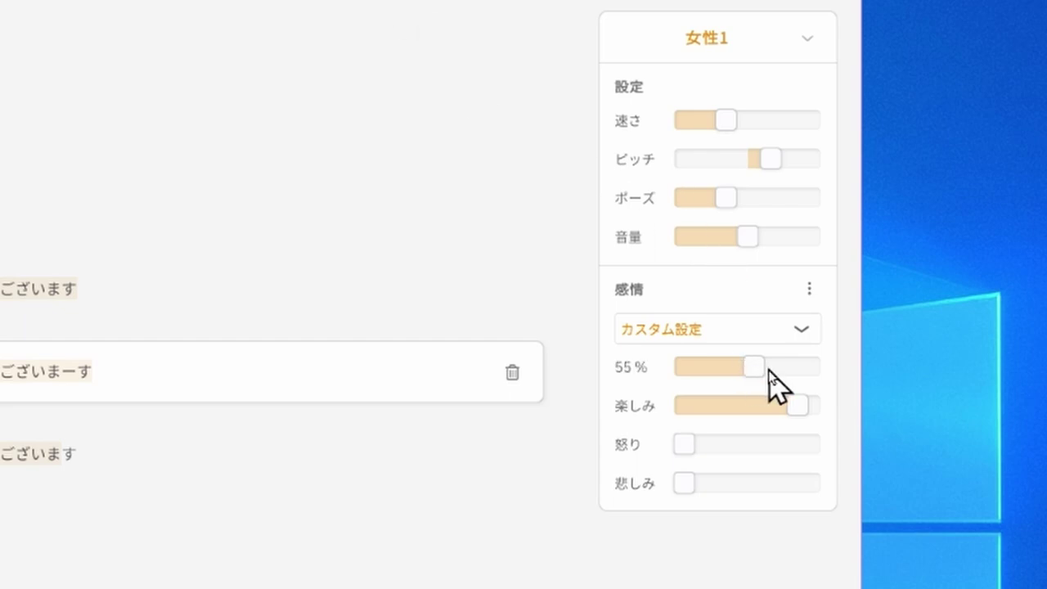
# Reset the line's 幸せ and 楽しみ emotions to 0% and raise 怒り to 100%.
pyautogui.moveTo(769, 369); pyautogui.dragTo(677, 372)
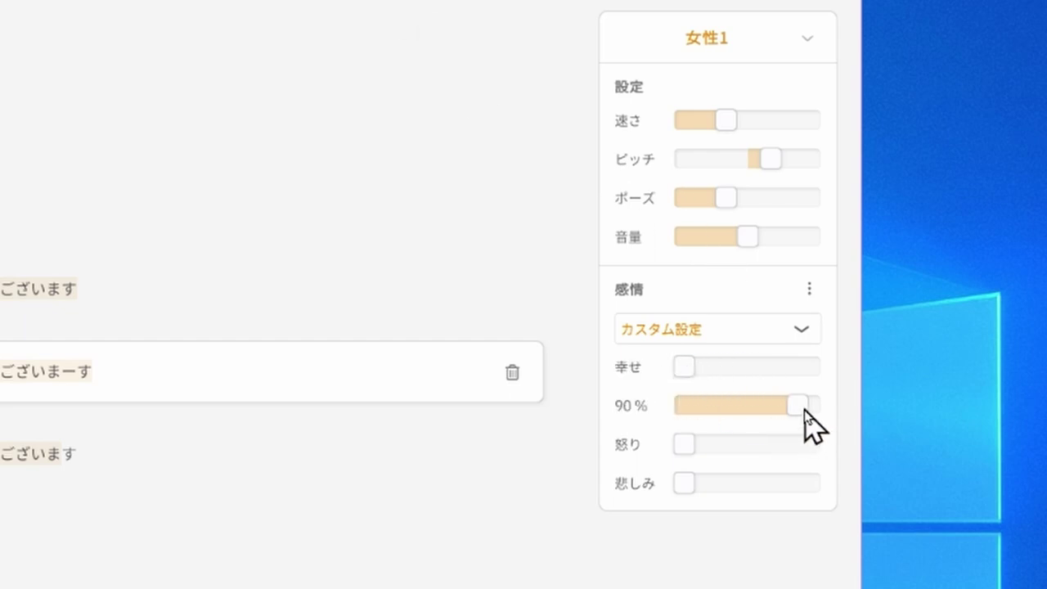
pyautogui.moveTo(804, 407); pyautogui.dragTo(666, 401)
pyautogui.moveTo(684, 442); pyautogui.dragTo(834, 444)
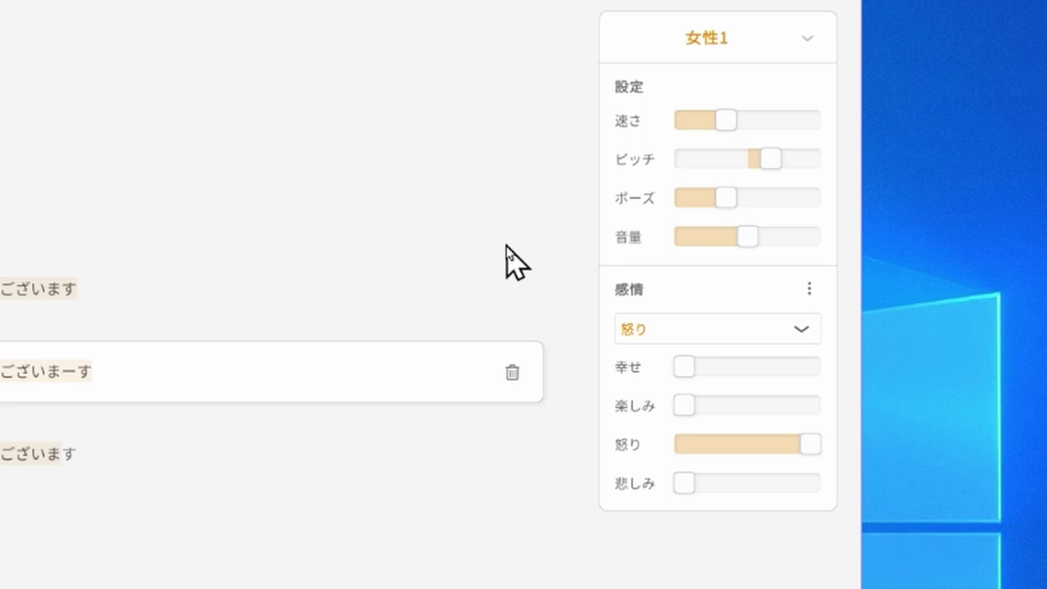
# Blend anger with happiness by lowering 怒り to 70% and setting 幸せ to 90%, then to 70%, and play the line.
pyautogui.moveTo(810, 448); pyautogui.dragTo(773, 444)
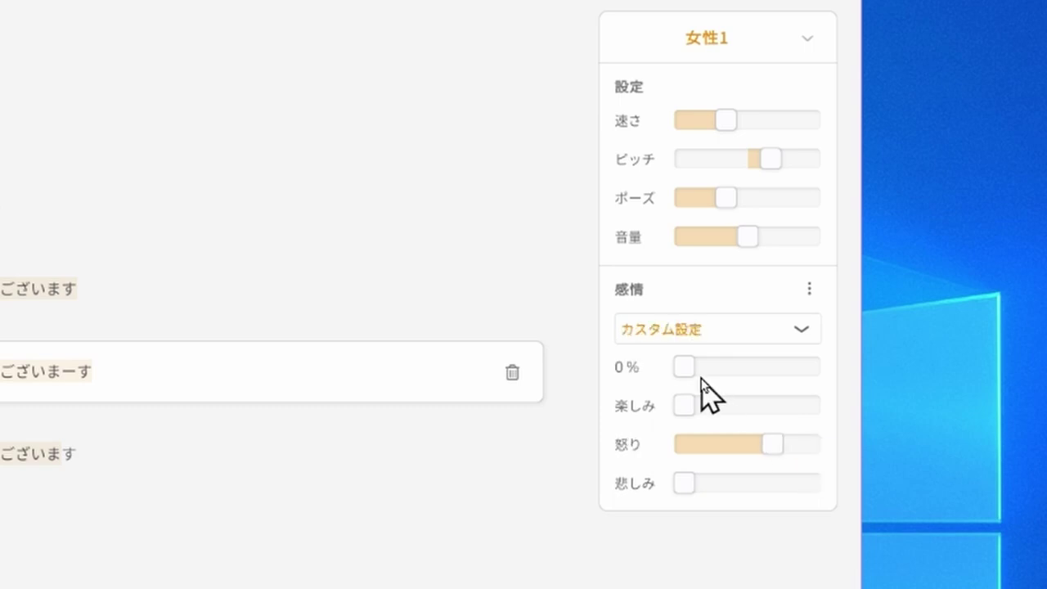
pyautogui.moveTo(686, 371); pyautogui.dragTo(799, 370)
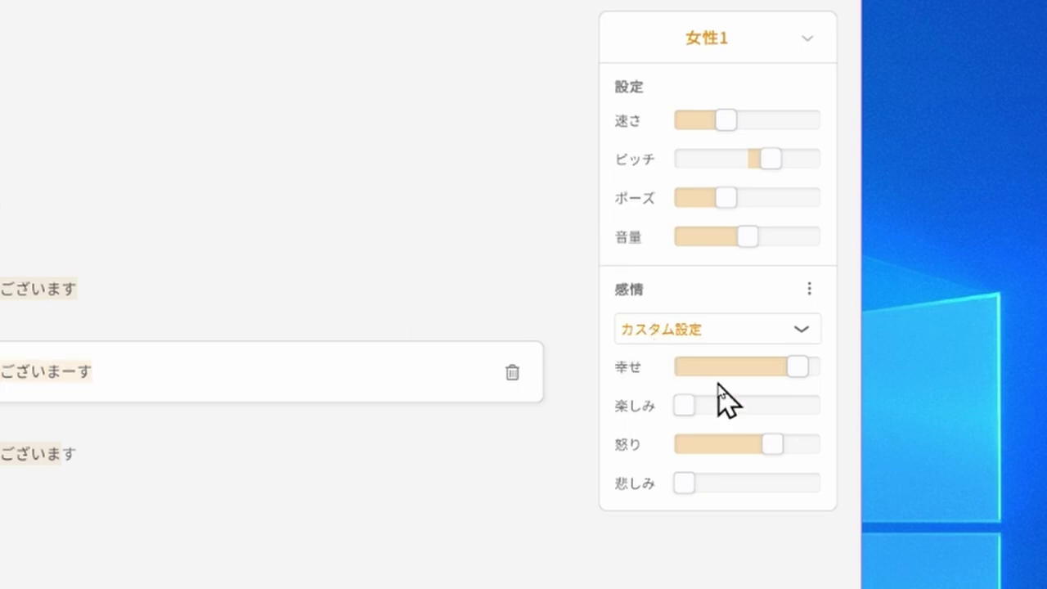
pyautogui.moveTo(800, 377)
pyautogui.moveTo(800, 372); pyautogui.dragTo(772, 371)
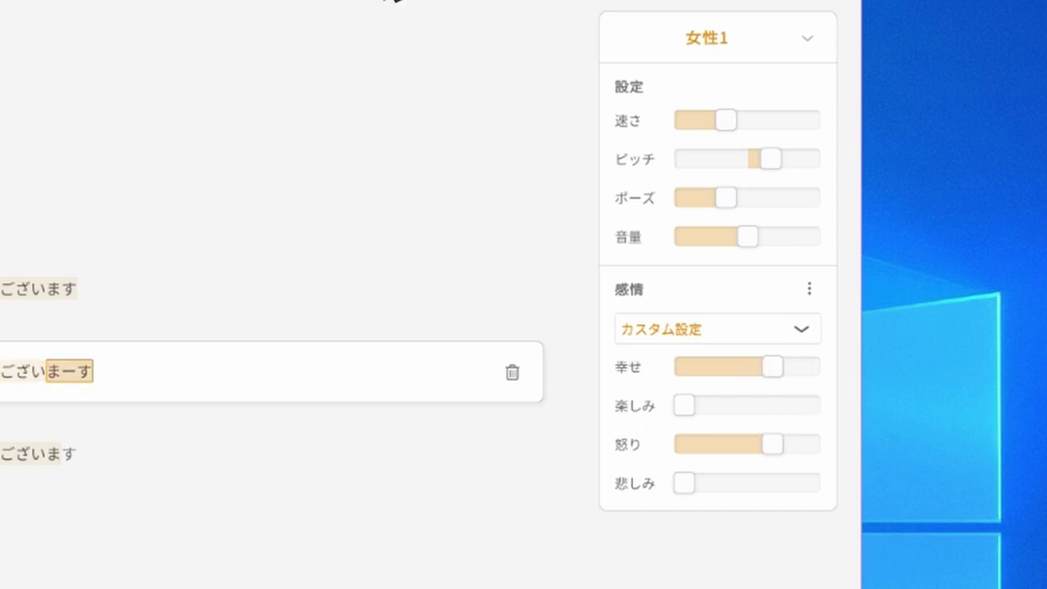
pyautogui.moveTo(764, 465)
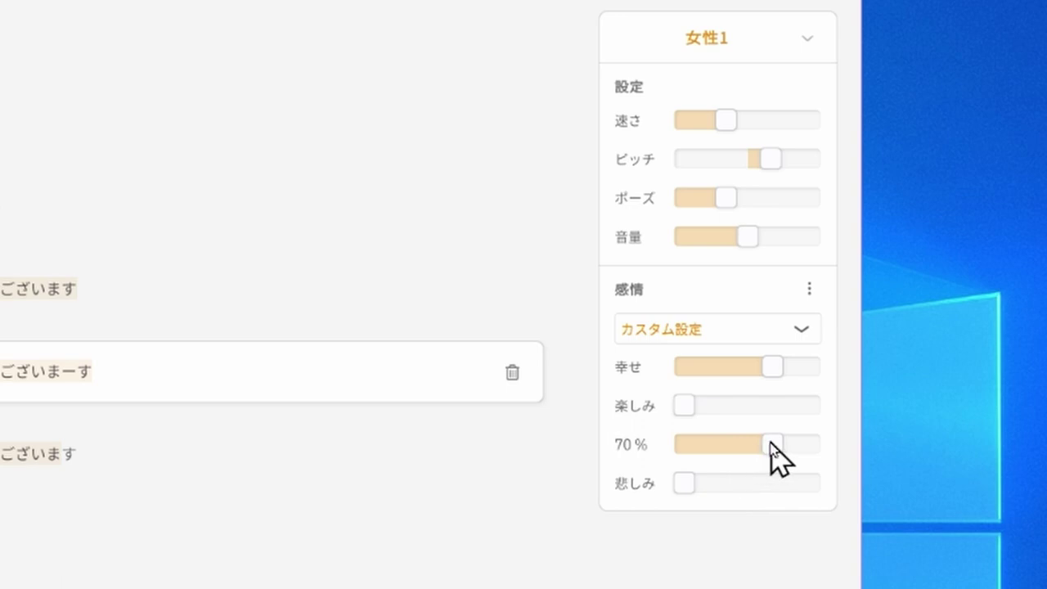
# Replace the line's emotion mix by resetting 怒り to 0%, raising 悲しみ to 100% and setting 幸せ to 50%.
pyautogui.moveTo(770, 443); pyautogui.dragTo(666, 444)
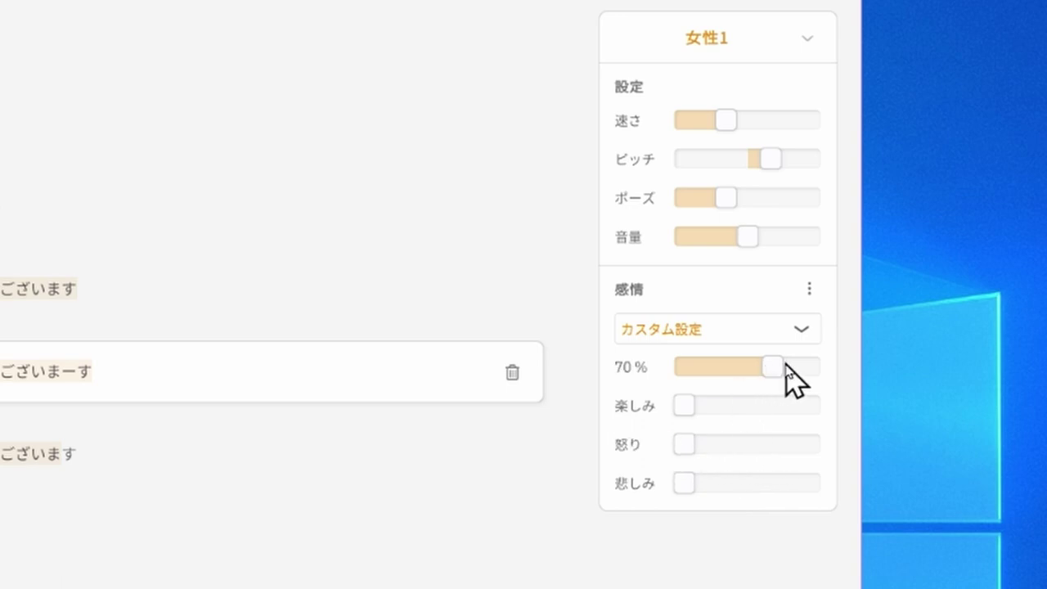
pyautogui.moveTo(777, 378); pyautogui.dragTo(687, 378)
pyautogui.moveTo(694, 490)
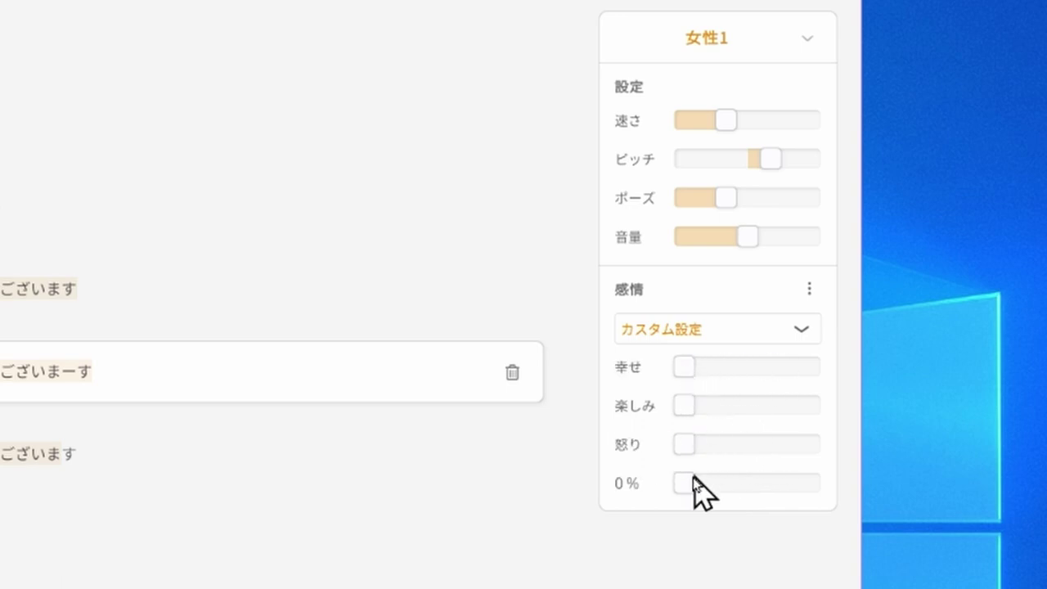
pyautogui.moveTo(693, 484); pyautogui.dragTo(826, 490)
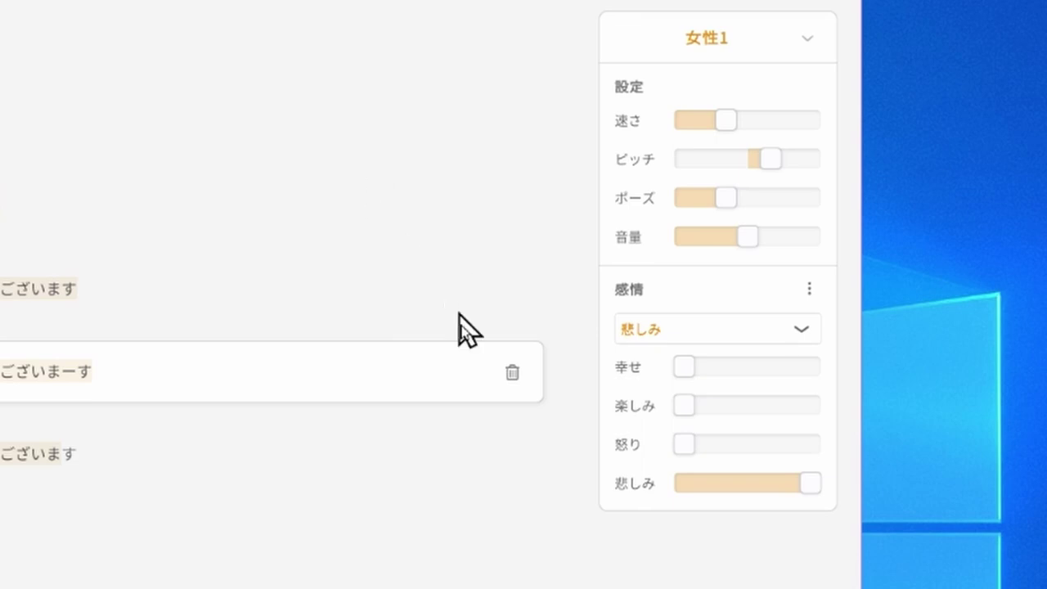
pyautogui.moveTo(699, 380)
pyautogui.moveTo(694, 367); pyautogui.dragTo(760, 370)
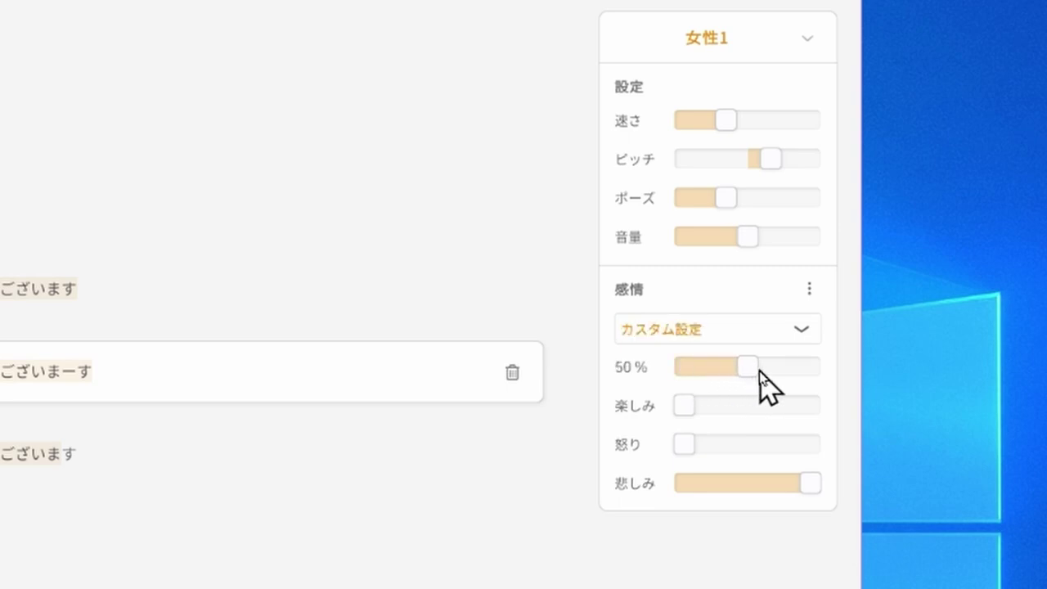
# Save the current emotion mix as a new preset named 幸せ悲しみ.
pyautogui.click(810, 299)
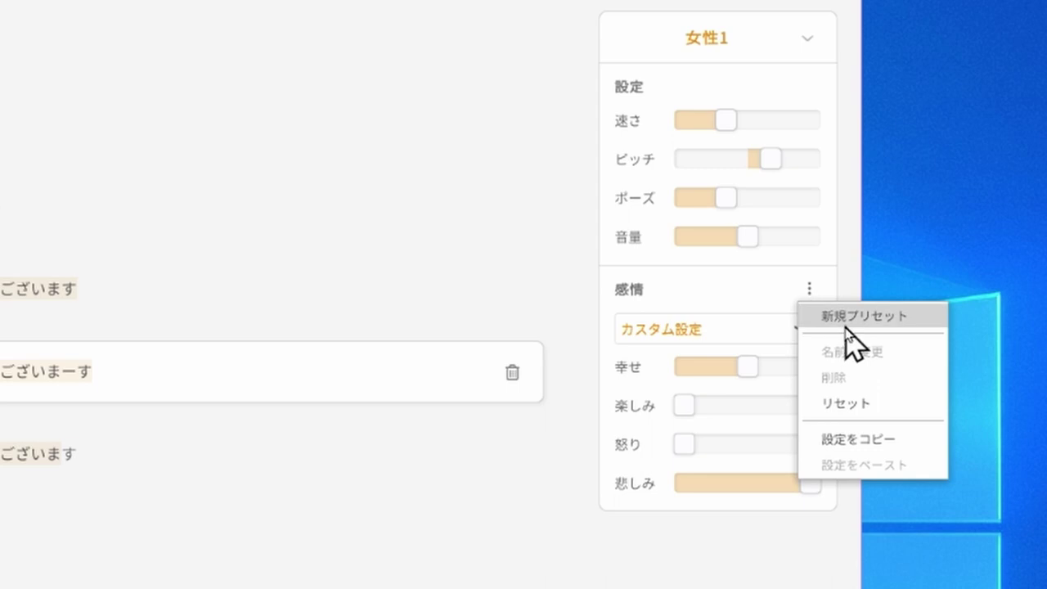
pyautogui.click(847, 316)
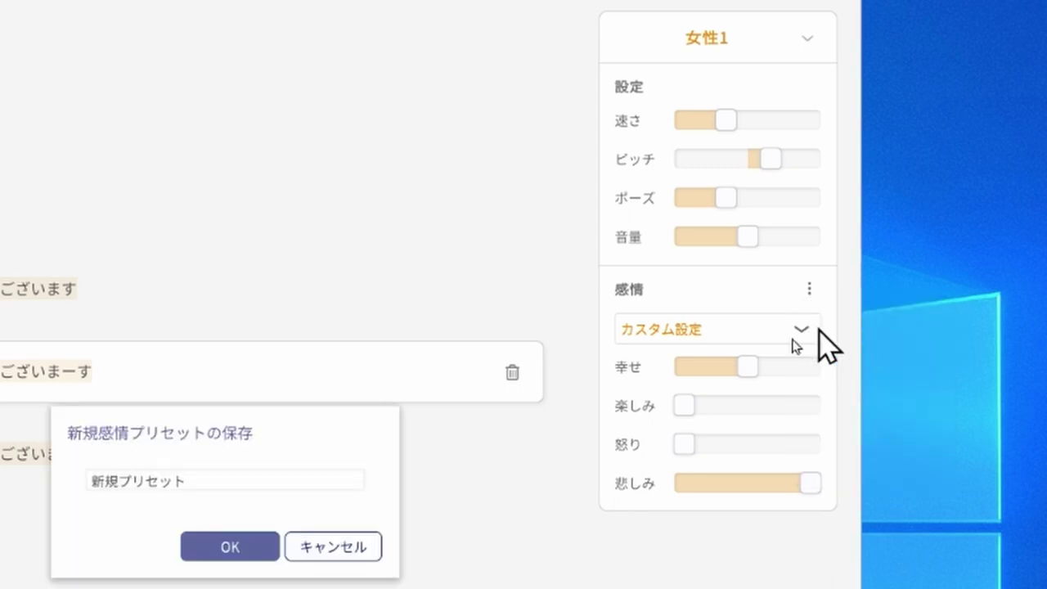
pyautogui.write('s')
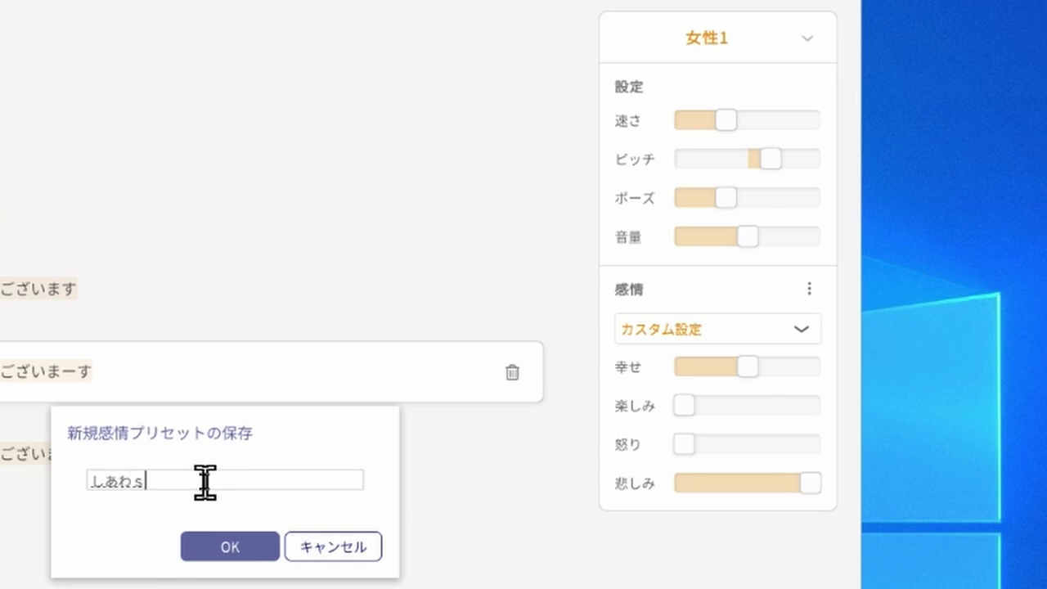
pyautogui.write('hiawasekanashimi')
pyautogui.press('space')
pyautogui.press('Return')
pyautogui.press('Return')
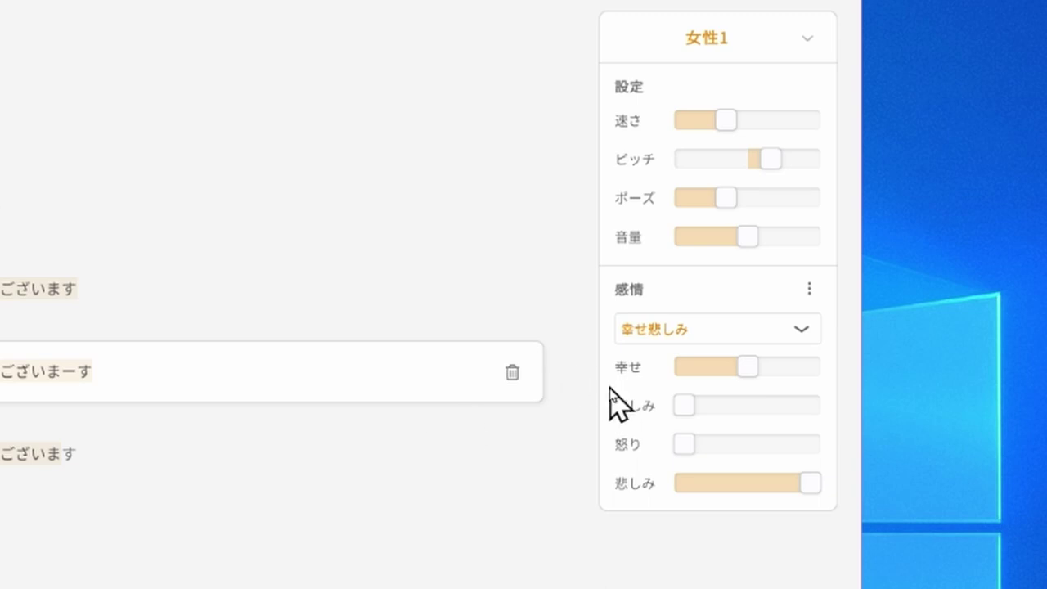
# Lower the line's 幸せ emotion to 20% and restore the mix by applying the saved preset 幸せ悲しみ.
pyautogui.moveTo(752, 358)
pyautogui.moveTo(751, 367); pyautogui.dragTo(712, 369)
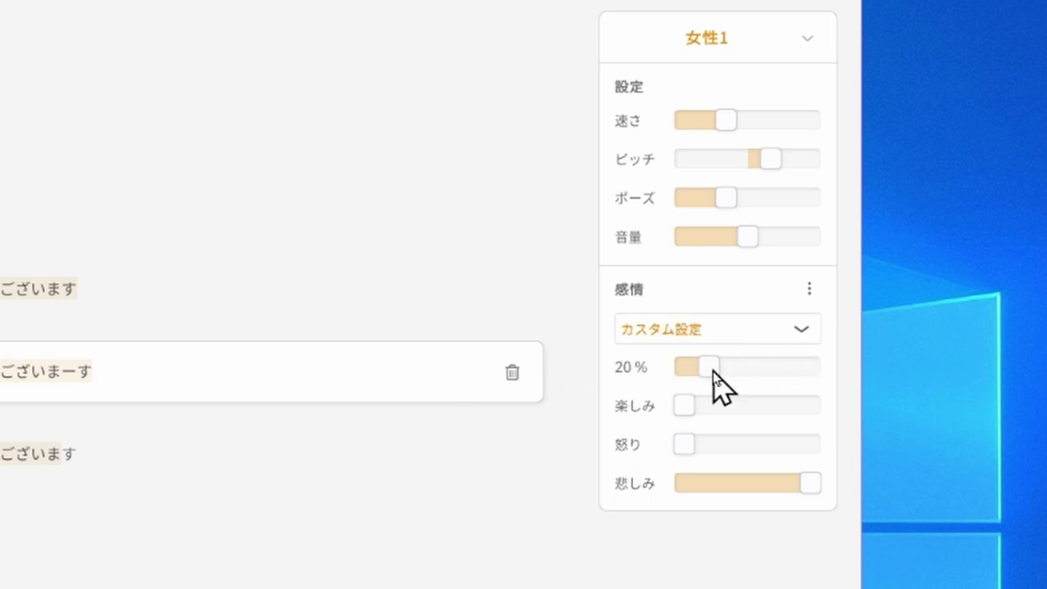
pyautogui.click(804, 332)
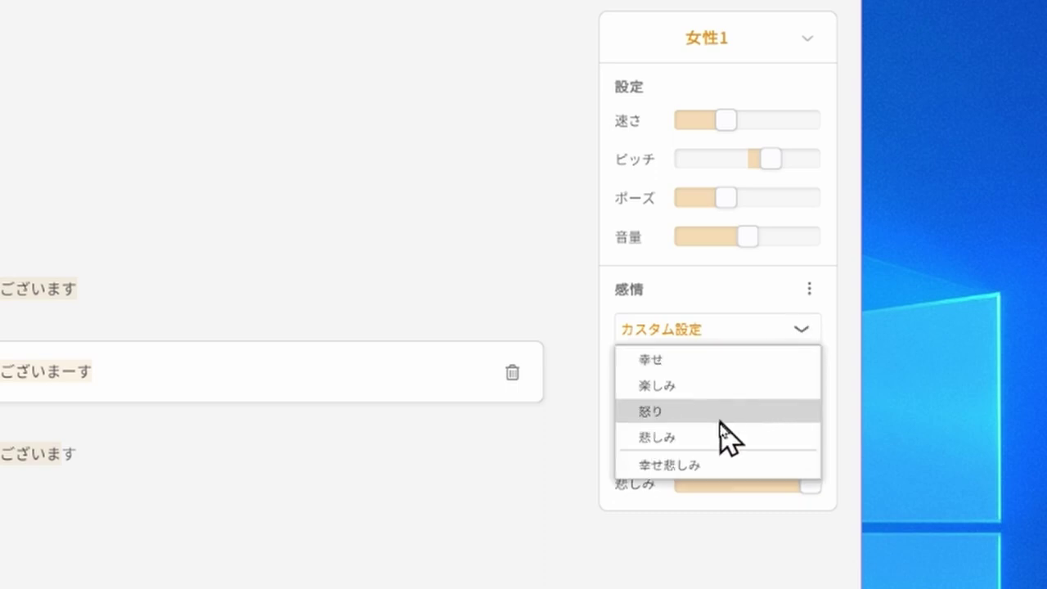
pyautogui.click(706, 468)
pyautogui.moveTo(681, 452)
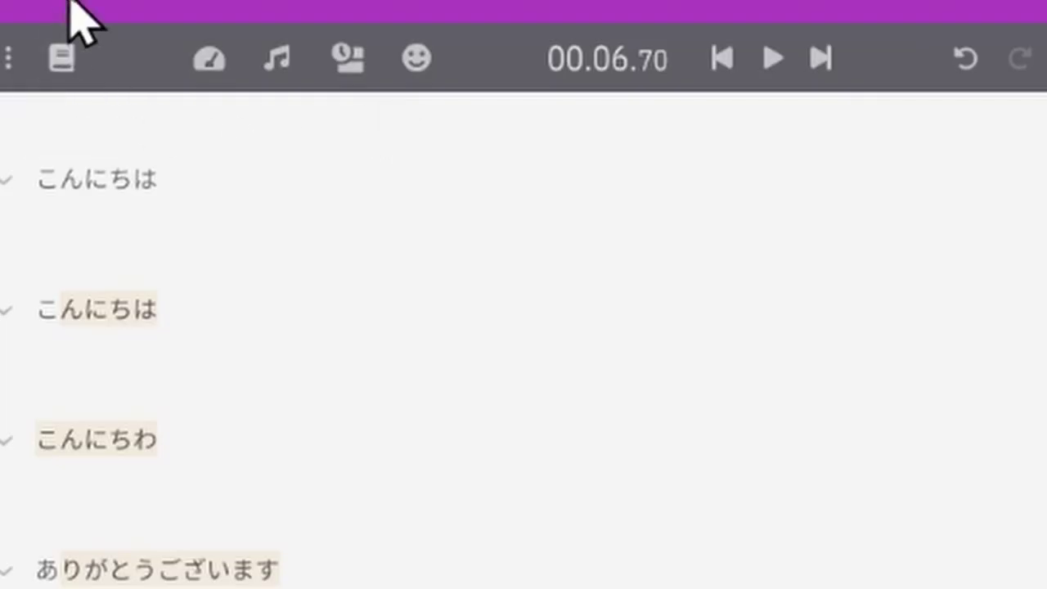
# Set 悲しみ to 100% in the overall emotion settings and play all lines from the first こんにちは.
pyautogui.click(400, 52)
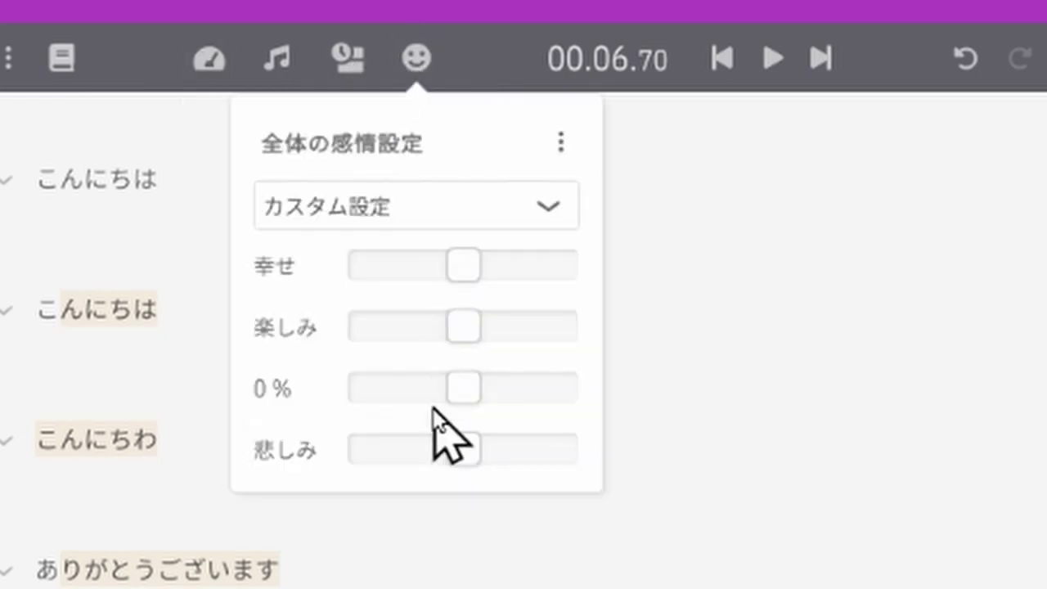
pyautogui.moveTo(457, 454); pyautogui.dragTo(579, 452)
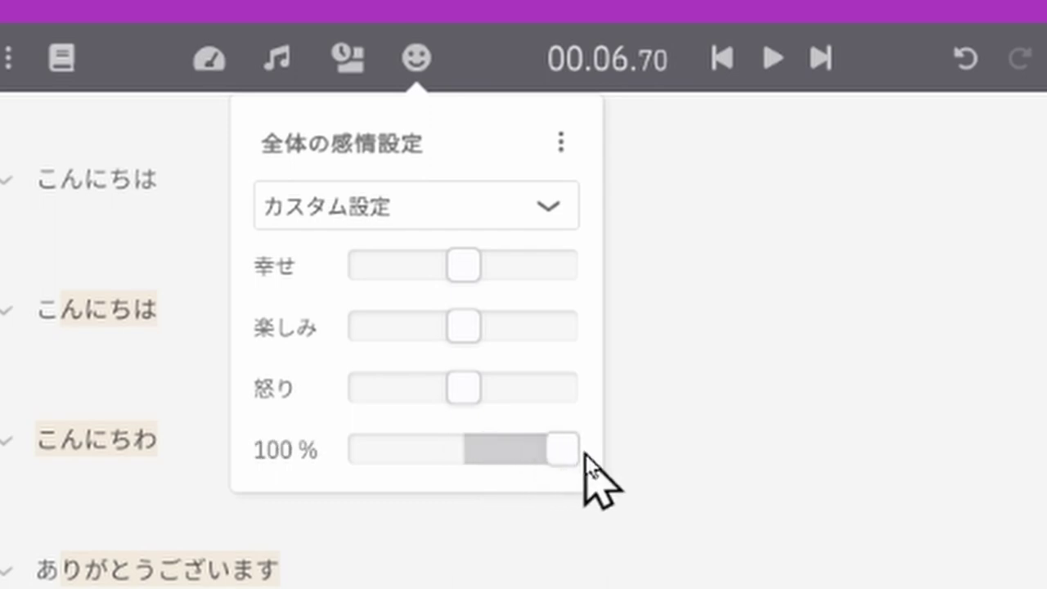
pyautogui.click(85, 181)
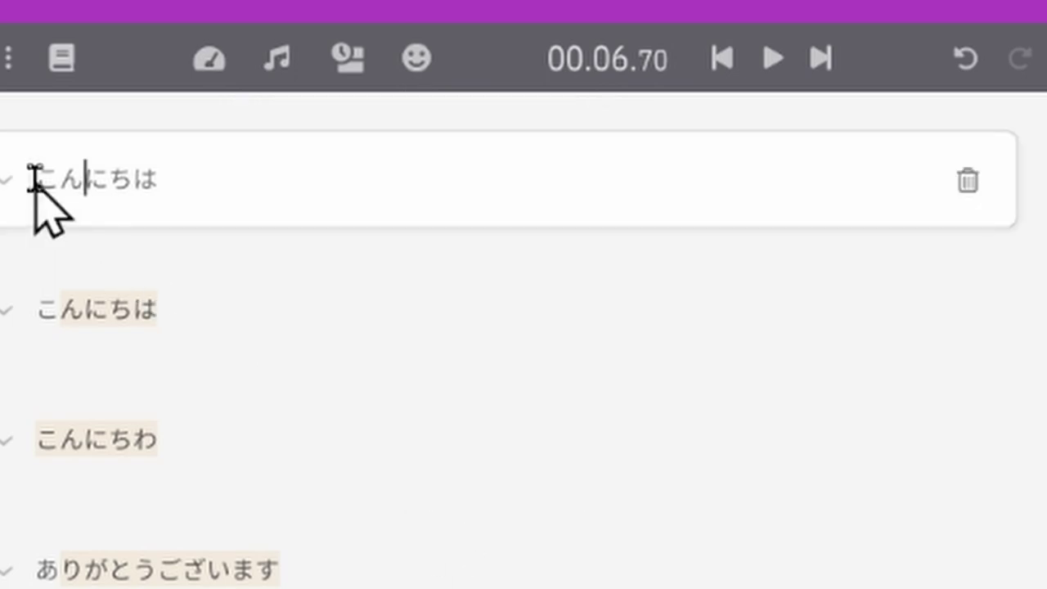
pyautogui.click(772, 57)
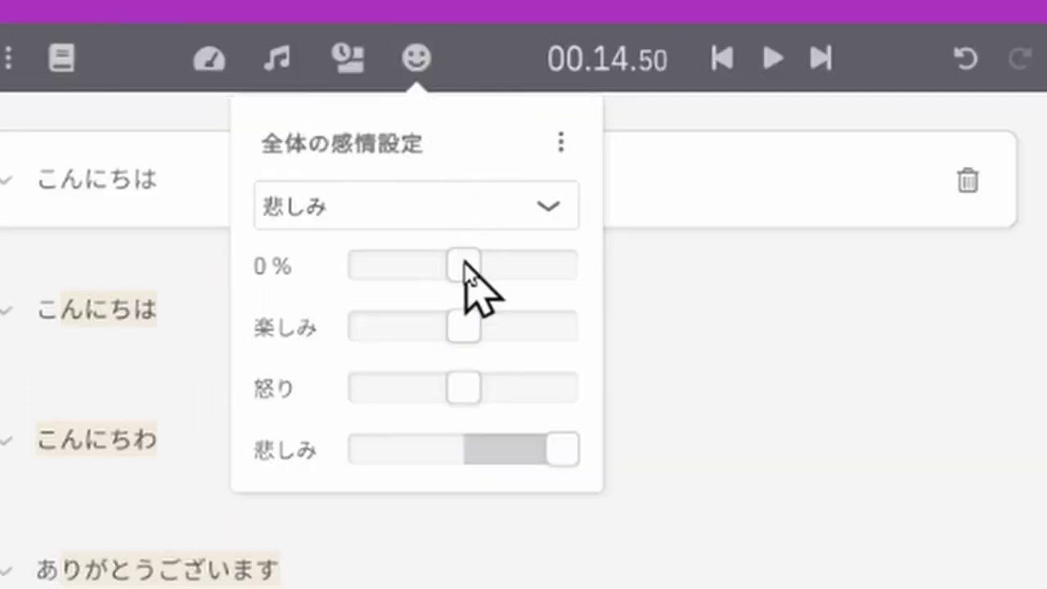
# Set the overall 幸せ emotion to its maximum and 悲しみ to its minimum, and play the lines.
pyautogui.moveTo(465, 265); pyautogui.dragTo(597, 287)
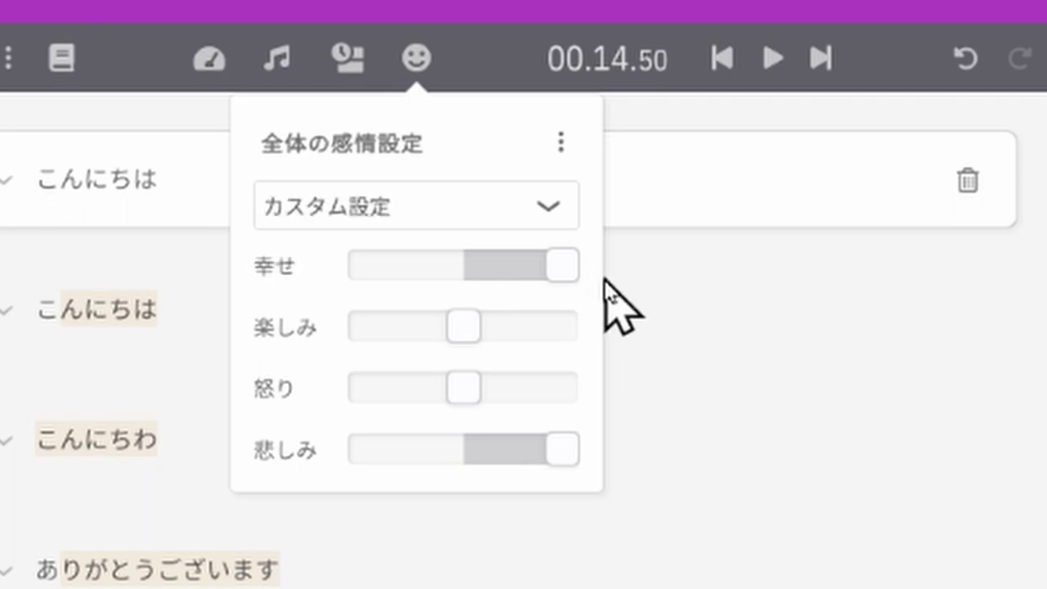
pyautogui.click(564, 451)
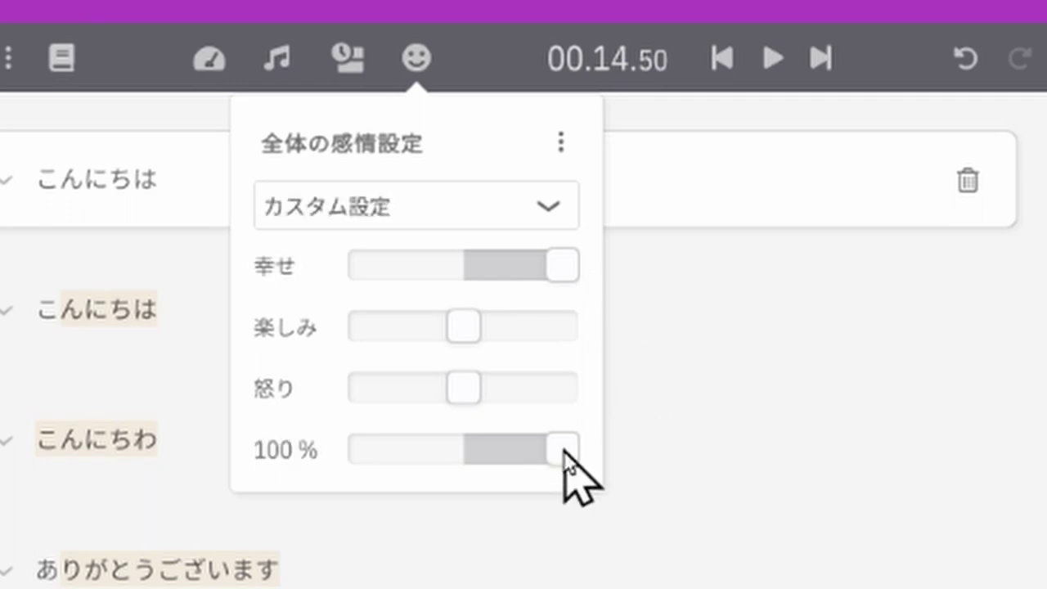
pyautogui.moveTo(564, 452); pyautogui.dragTo(327, 450)
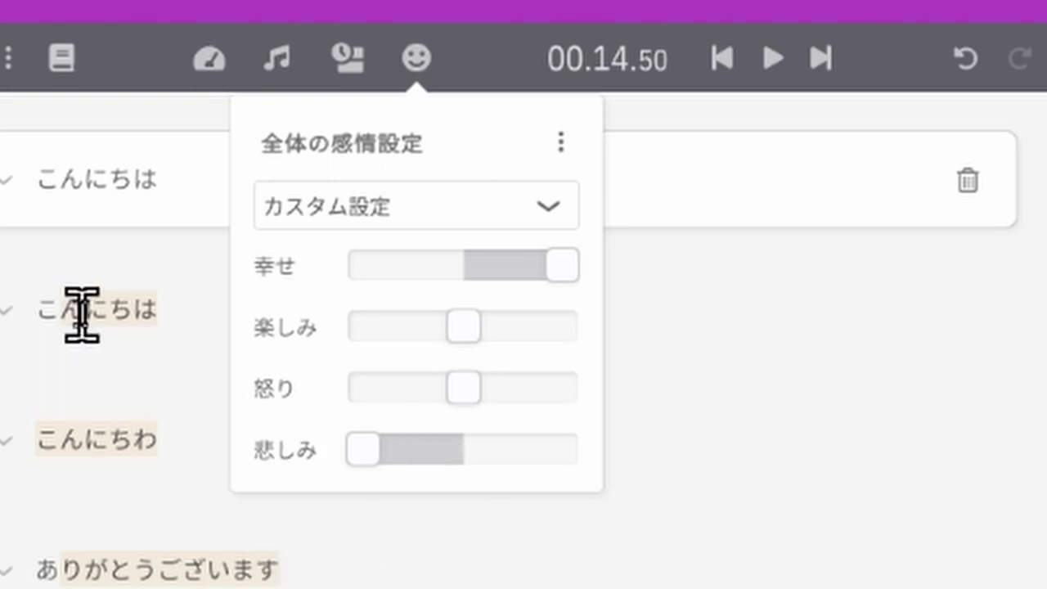
pyautogui.click(773, 58)
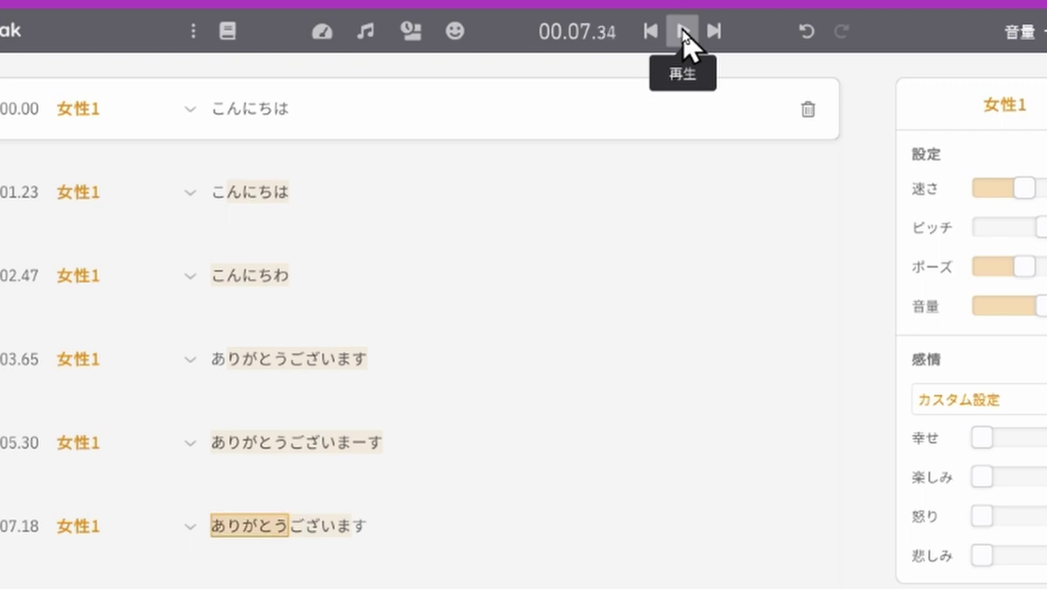
pyautogui.click(684, 32)
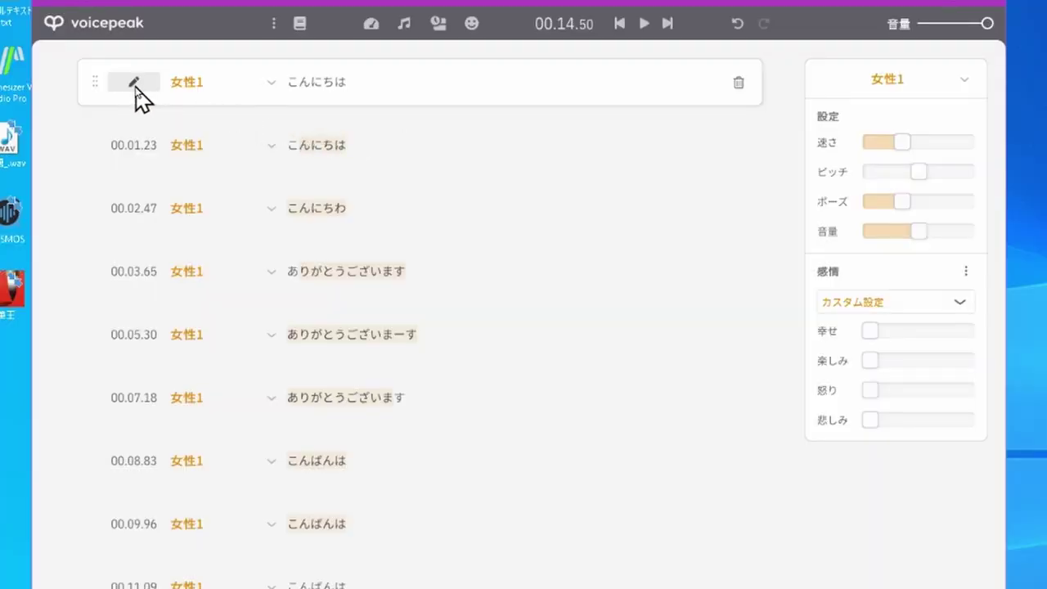
# View the first line's timestamp settings, and give the こんにちわ line a 0.5 s offset from the end of the previous block.
pyautogui.click(127, 83)
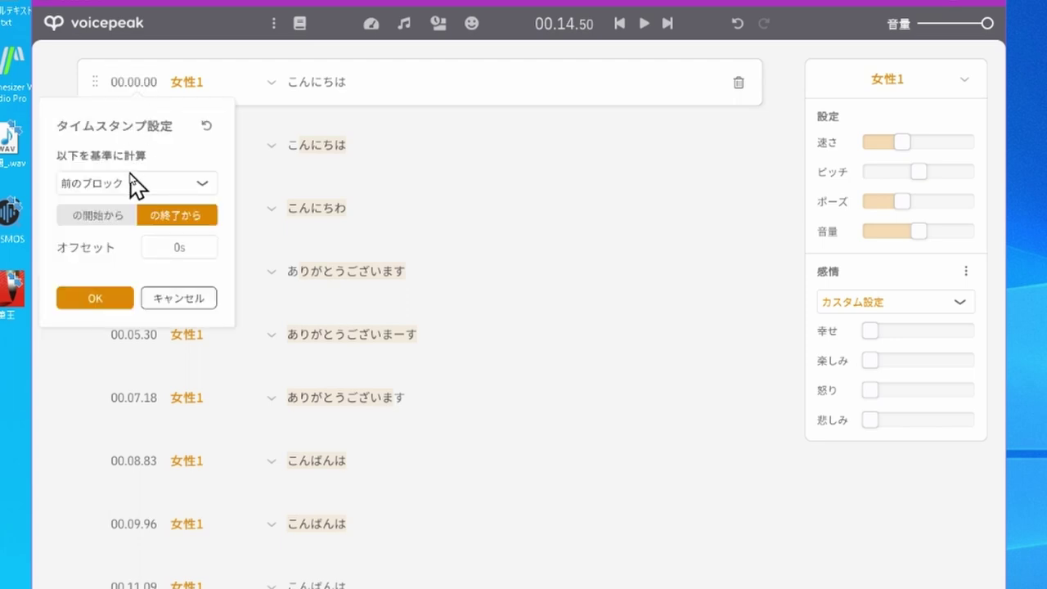
pyautogui.click(422, 128)
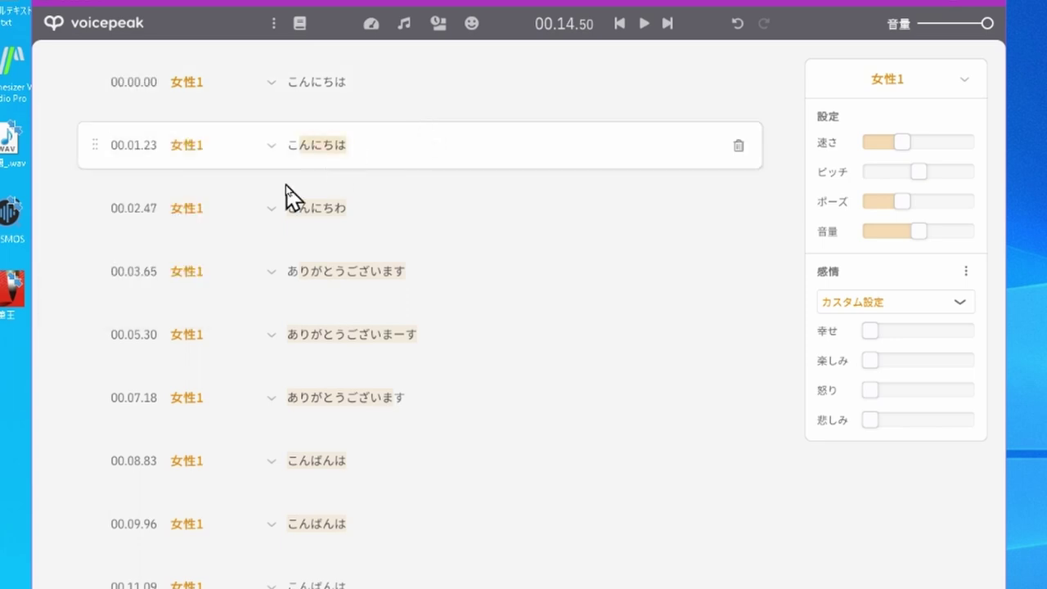
pyautogui.moveTo(157, 210)
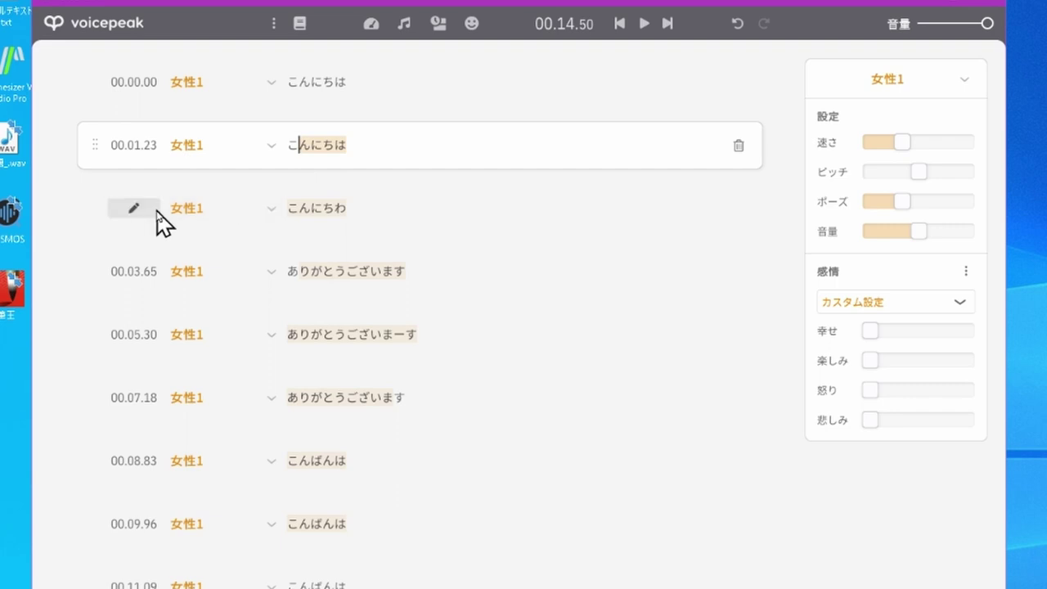
pyautogui.click(146, 215)
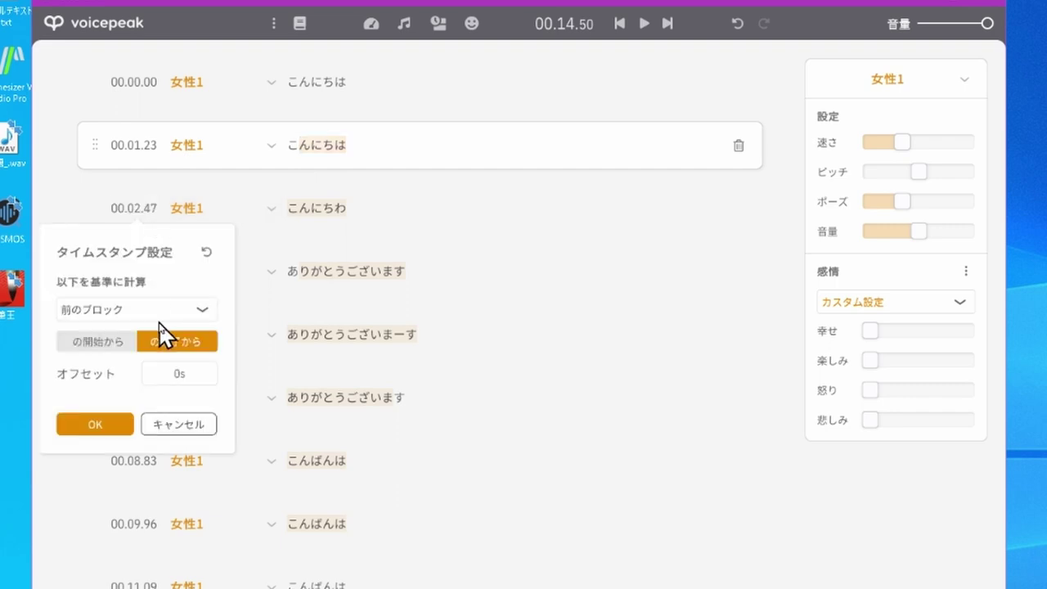
pyautogui.click(181, 373)
pyautogui.write('.5')
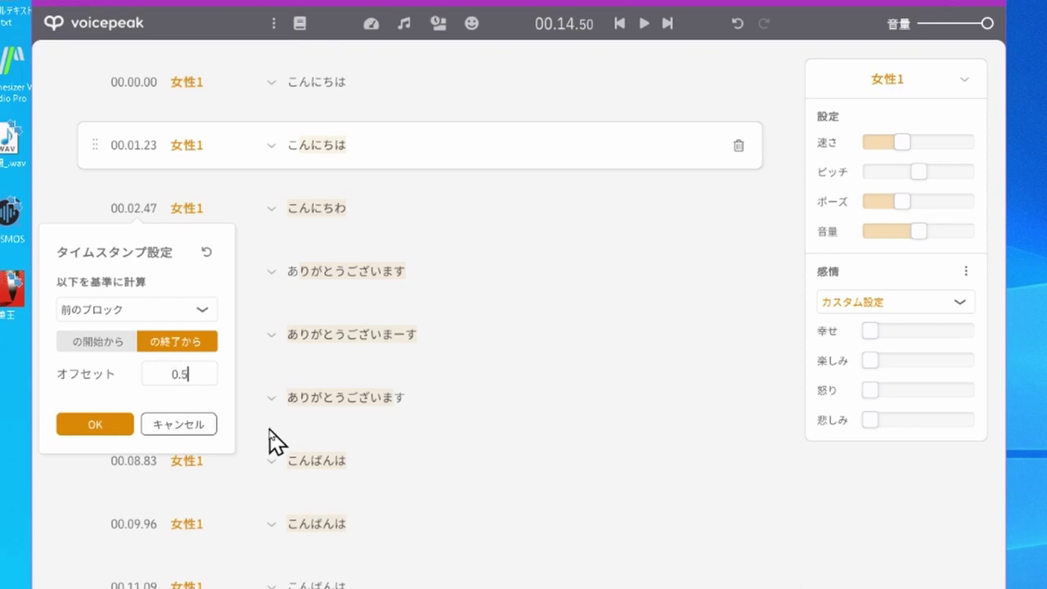
pyautogui.click(164, 435)
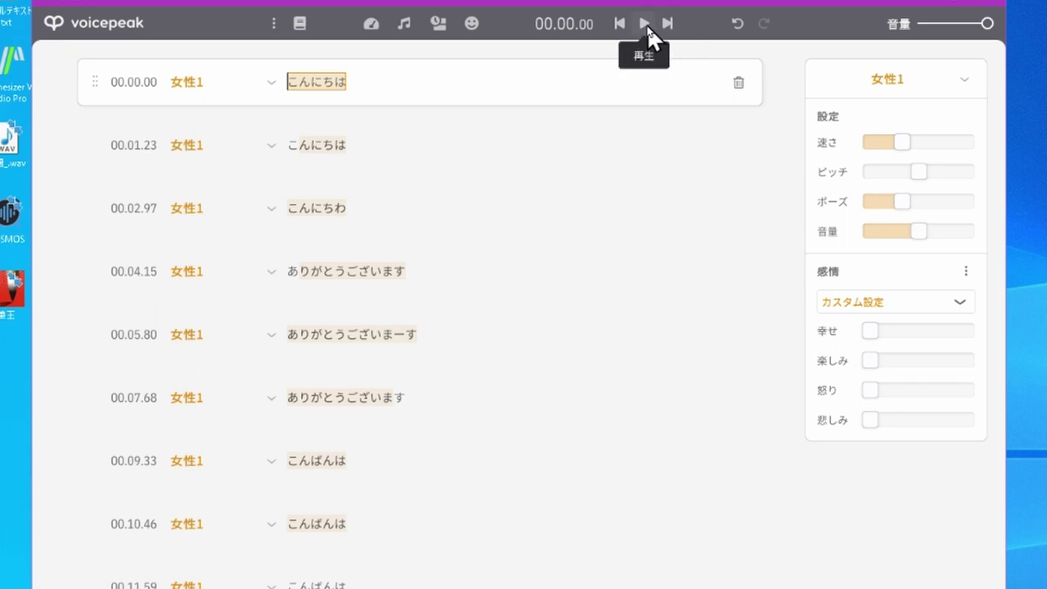
# Play the lines from the first こんにちは to hear the adjusted line timing.
pyautogui.click(646, 24)
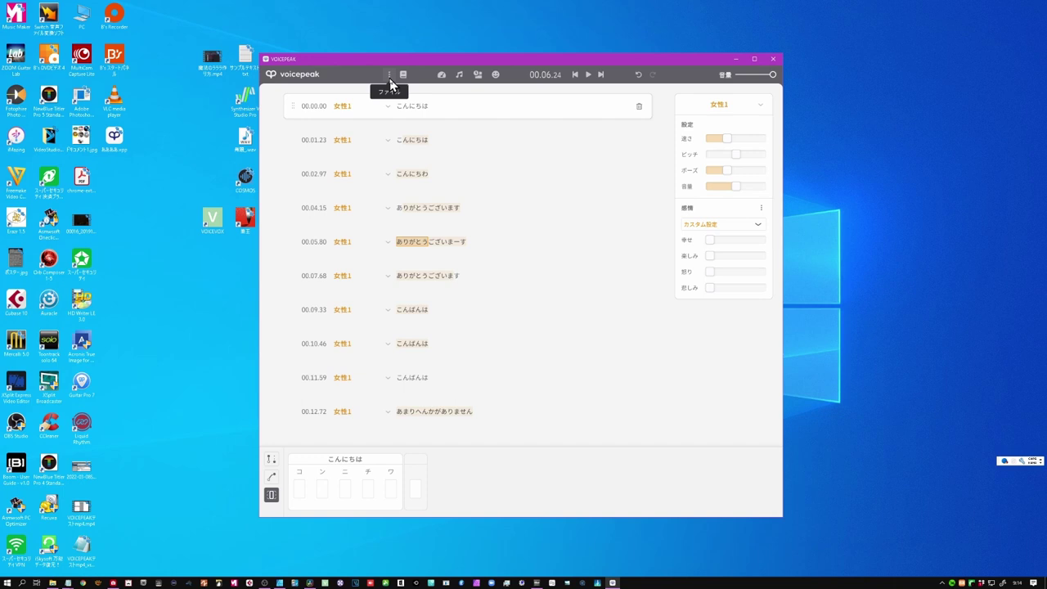
# In the audio output settings, set the sample rate to 44100 Hz and turn off saving split by block, keeping セリフをファイルに保存 off.
pyautogui.click(390, 76)
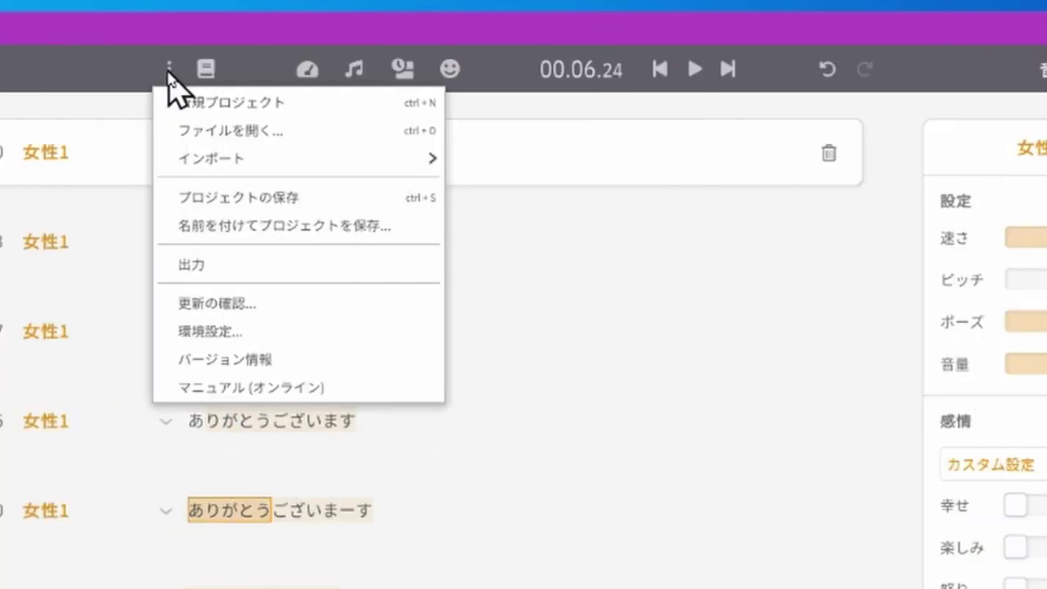
pyautogui.click(209, 265)
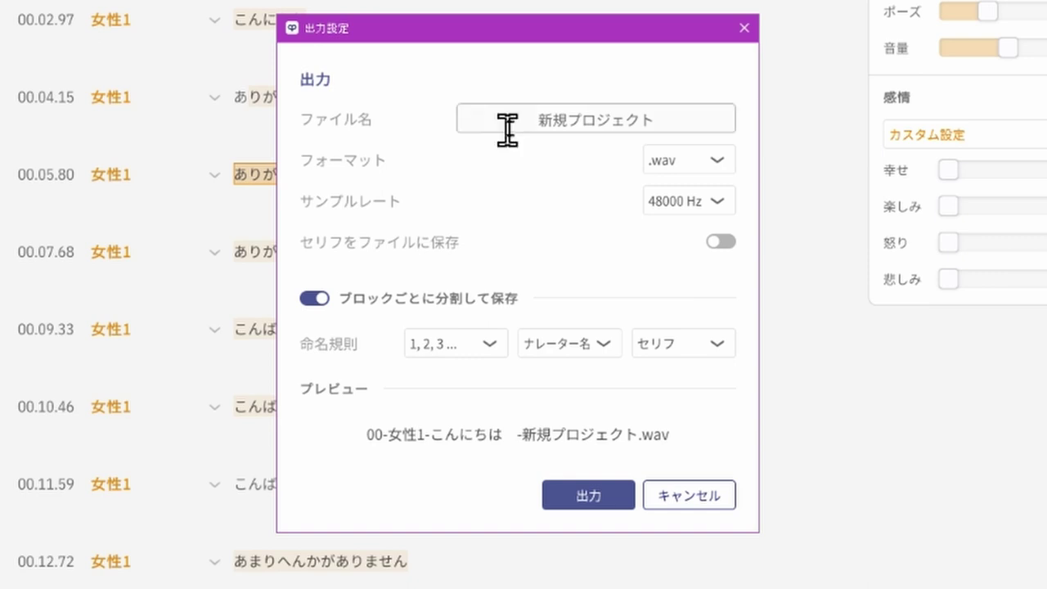
pyautogui.click(679, 203)
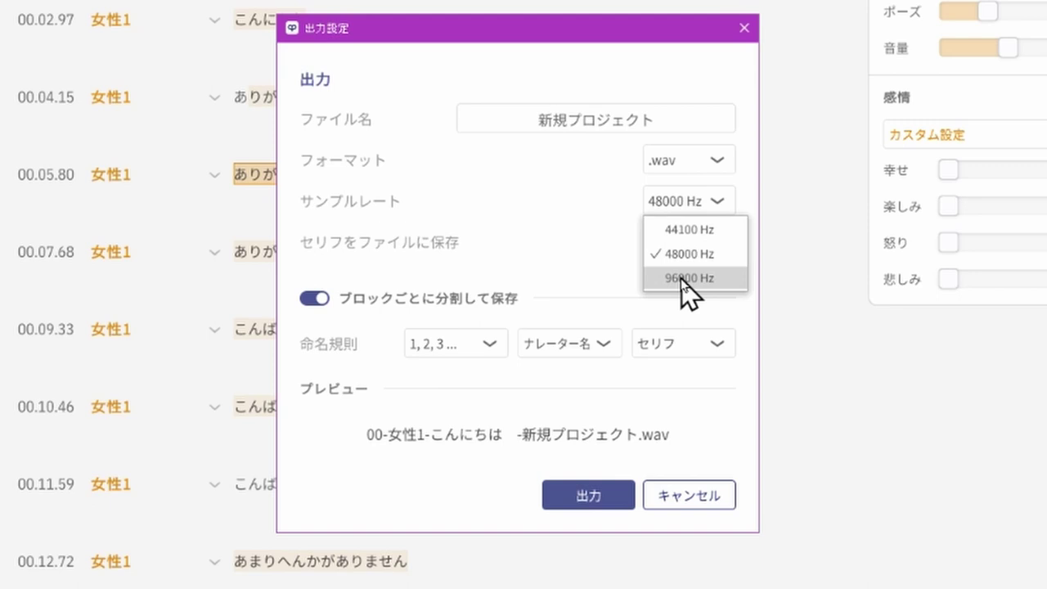
pyautogui.click(692, 231)
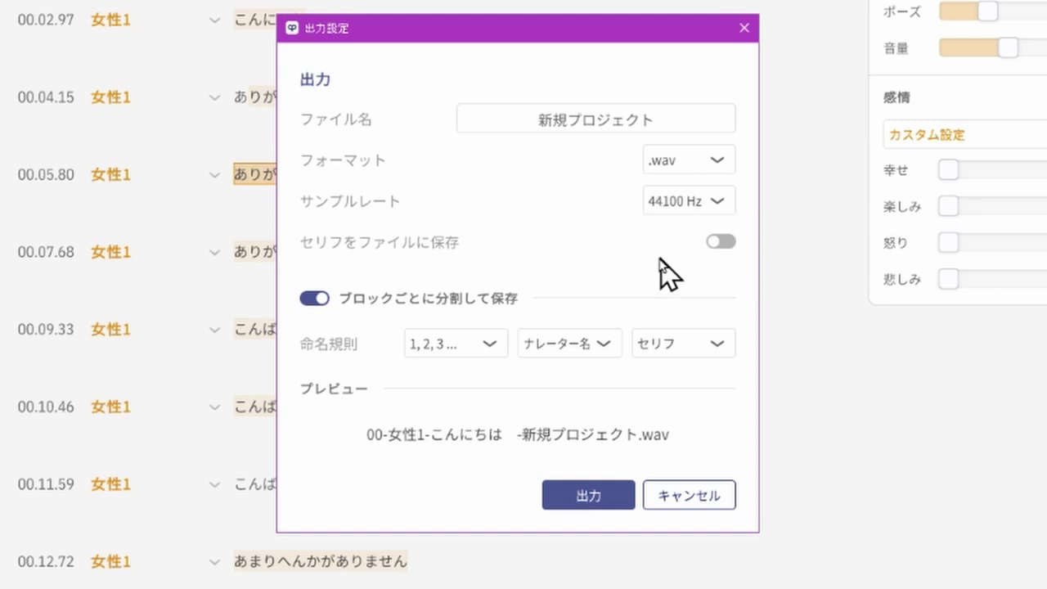
pyautogui.click(719, 243)
pyautogui.click(718, 245)
pyautogui.click(315, 299)
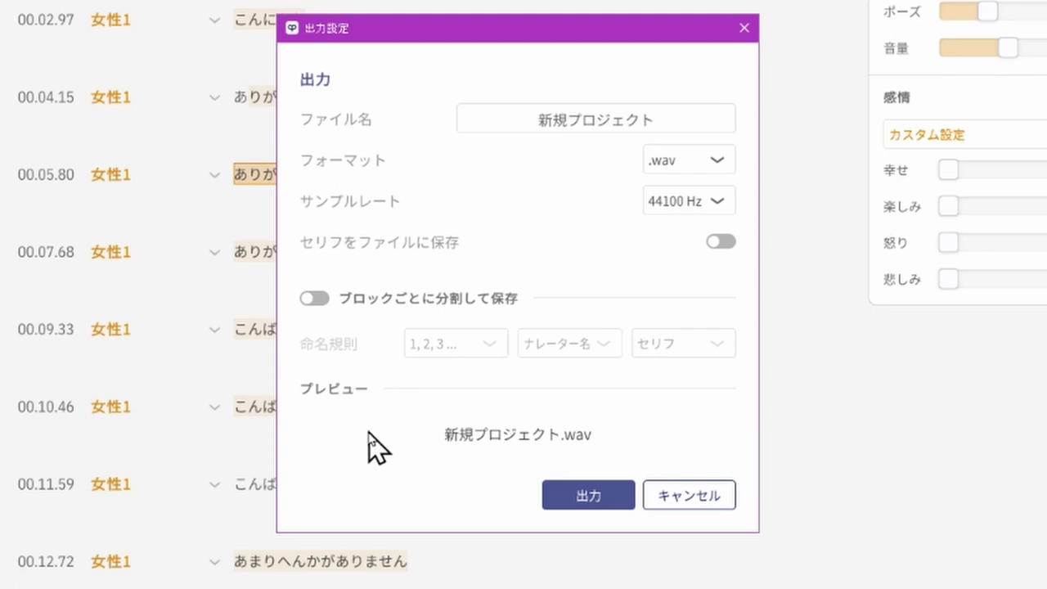
# Export the audio to the ダウンロード folder and play the resulting 新規プロジェクト.wav from File Explorer.
pyautogui.click(585, 500)
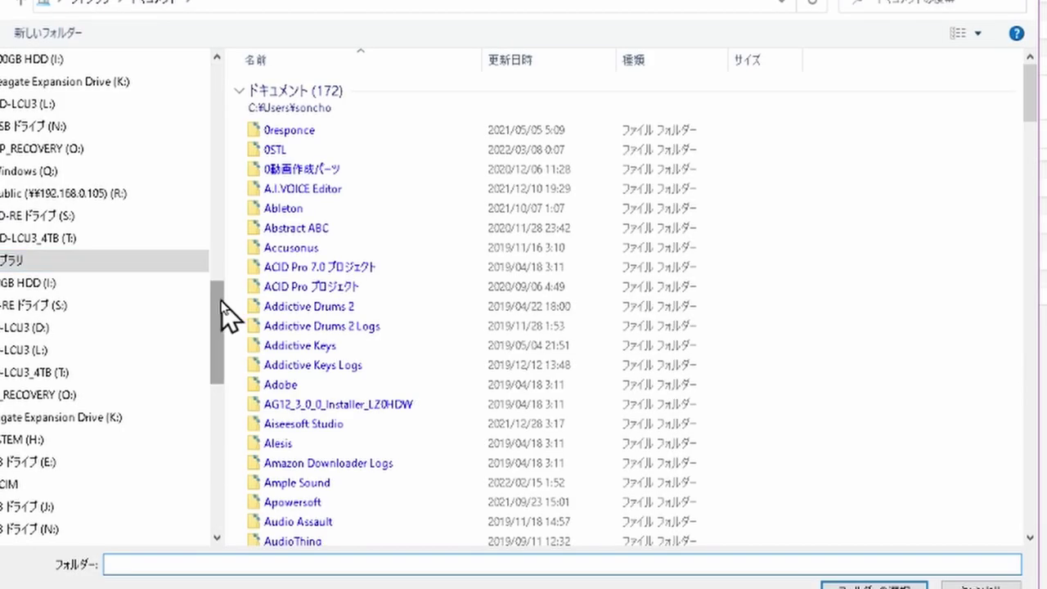
pyautogui.moveTo(221, 301); pyautogui.dragTo(217, 82)
pyautogui.click(25, 112)
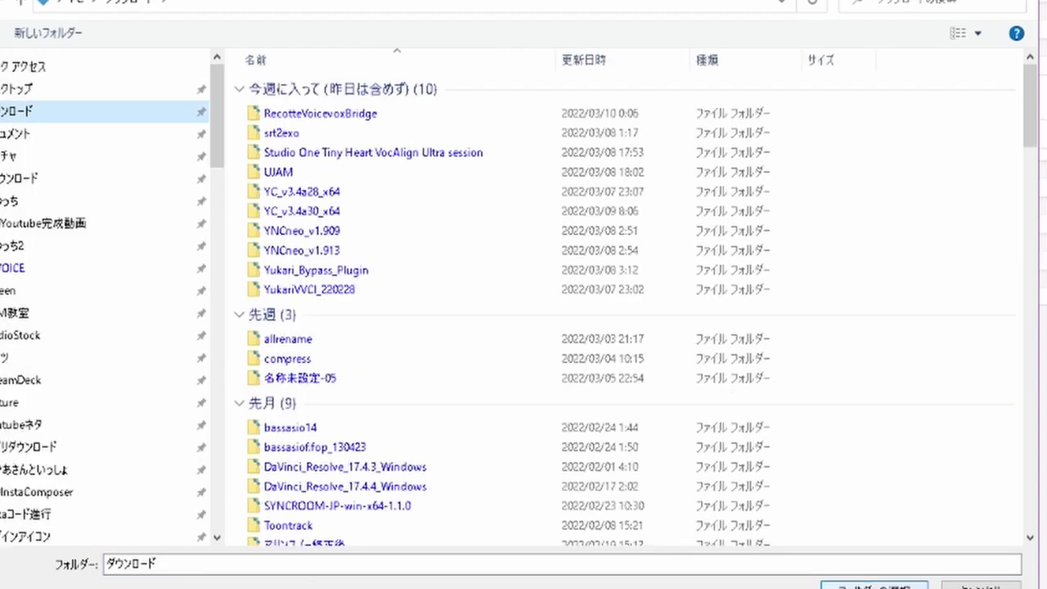
pyautogui.click(859, 585)
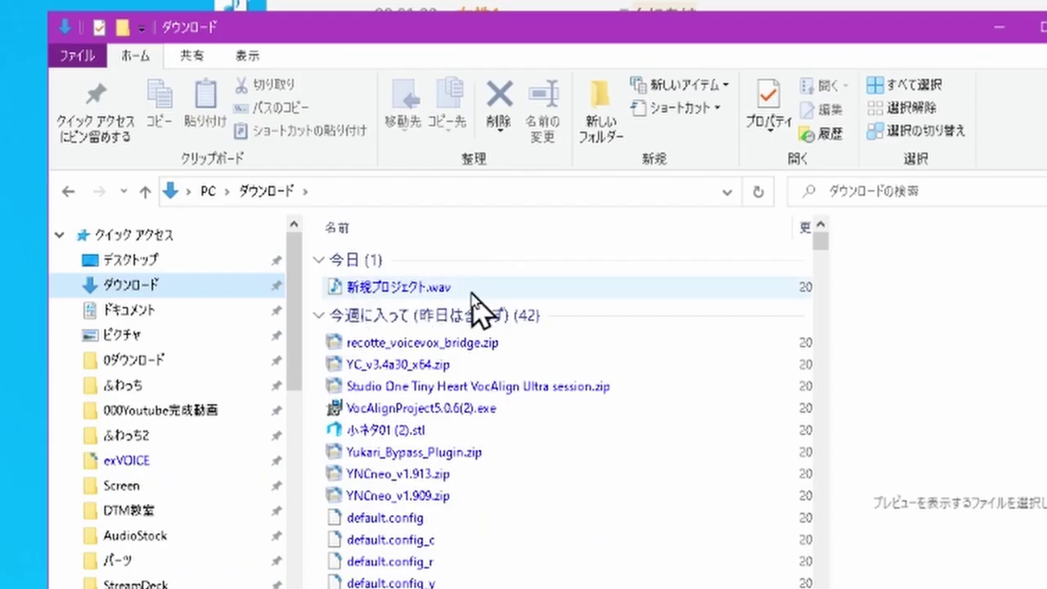
pyautogui.doubleClick(412, 287)
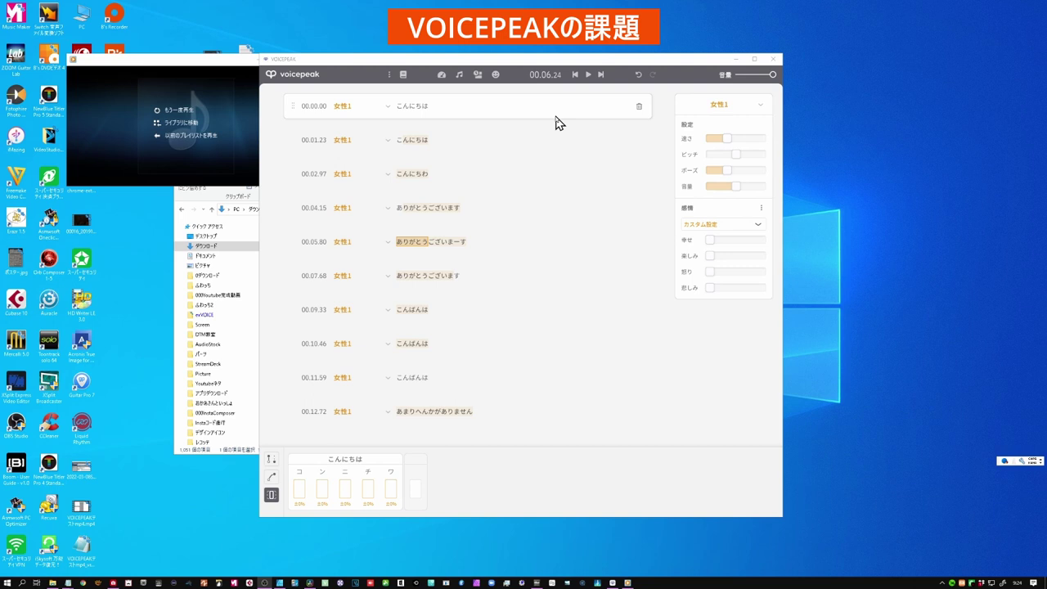
# In VOICEPEAK, view the first line's timestamp settings without changing them, and bring up the file commands containing 出力.
pyautogui.click(314, 106)
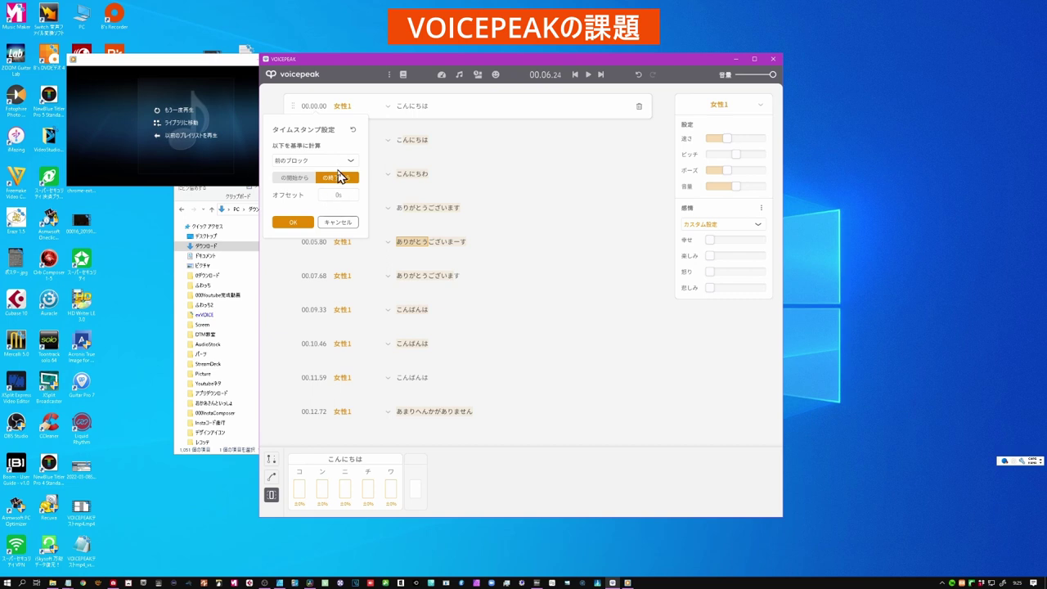
pyautogui.click(535, 142)
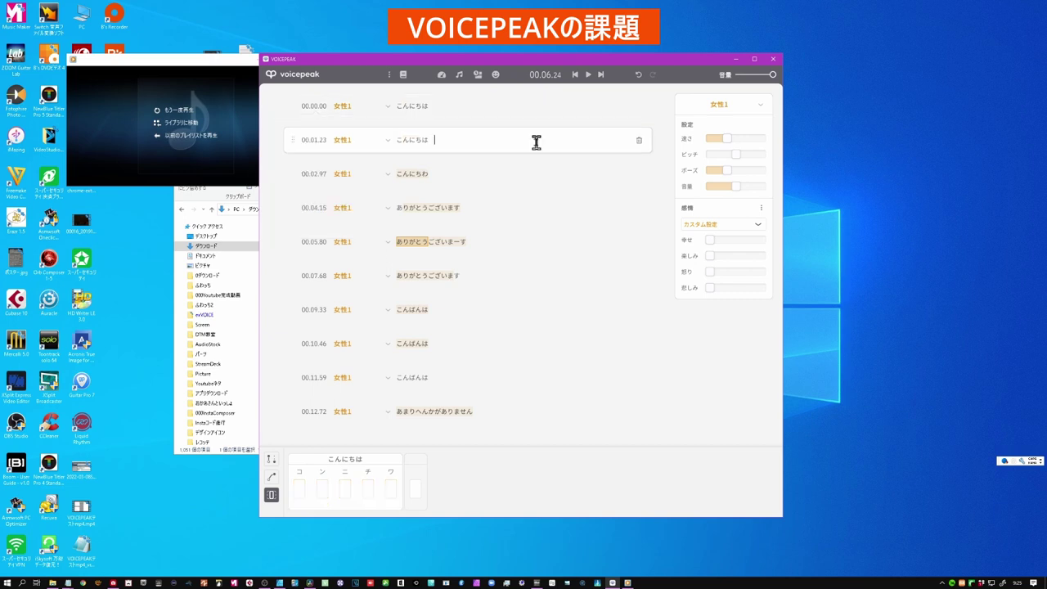
pyautogui.click(390, 76)
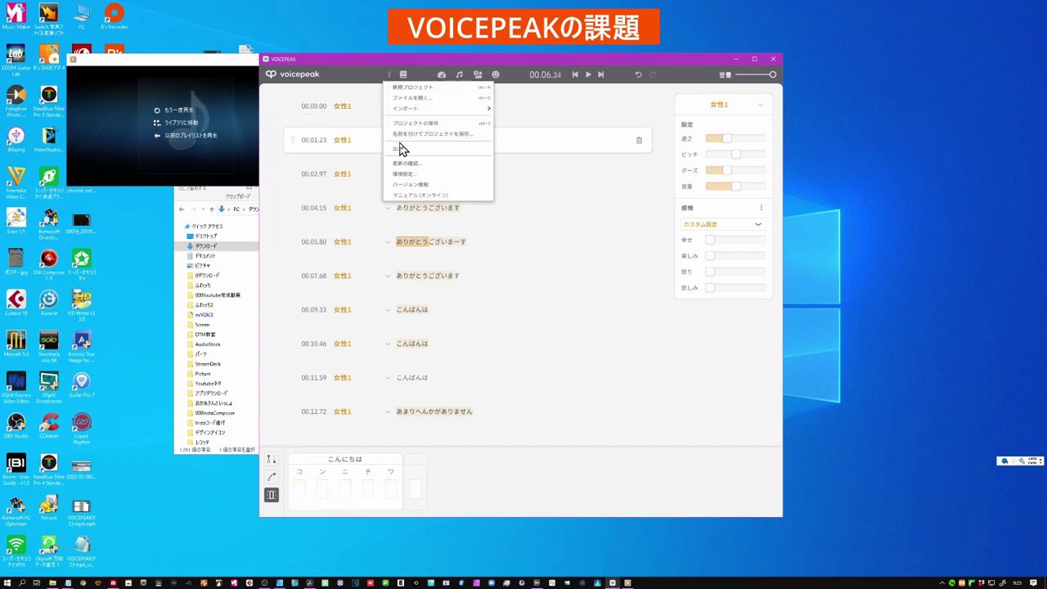